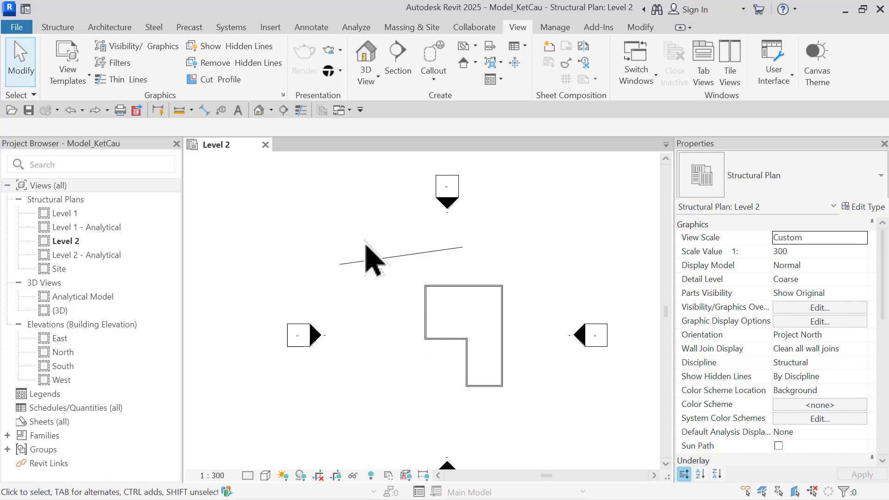
- Delete the sloped beam line and then the box-selected L-shaped wall on Level 2
click(388, 258)
key(Delete)
drag(528, 407, 394, 282)
key(Delete)
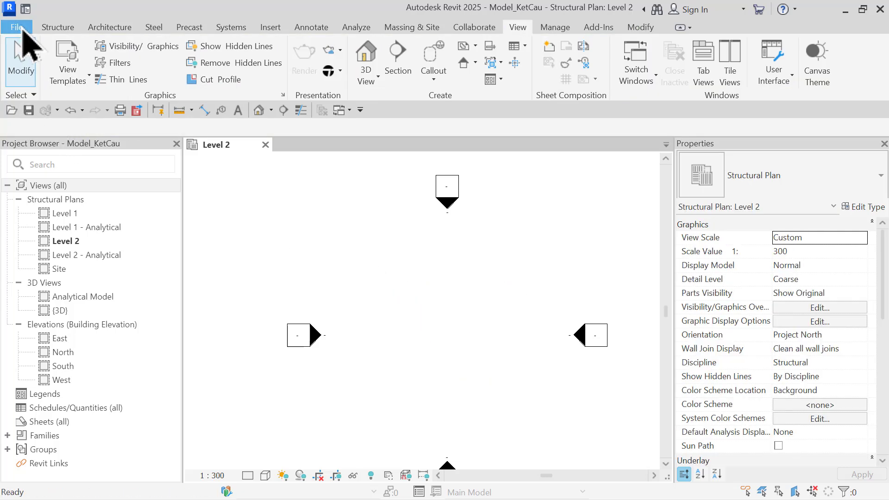
- Close the Model_KetCau project and begin a new model
click(21, 29)
click(51, 334)
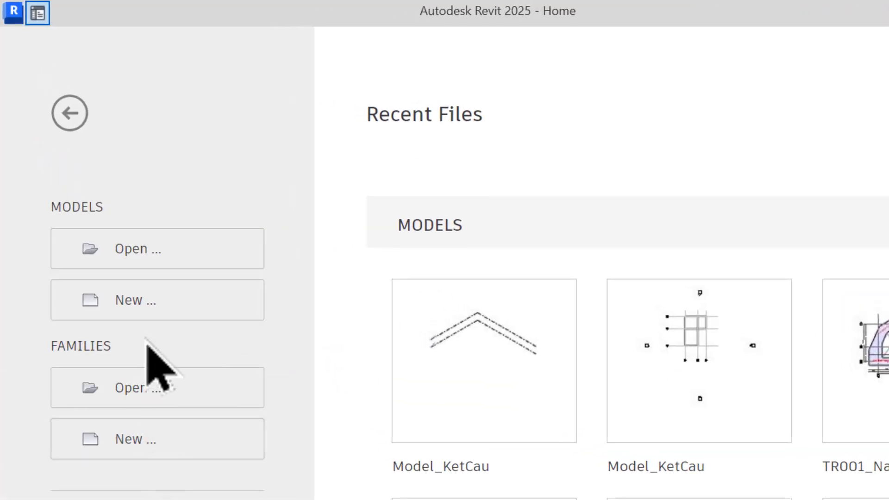
click(121, 301)
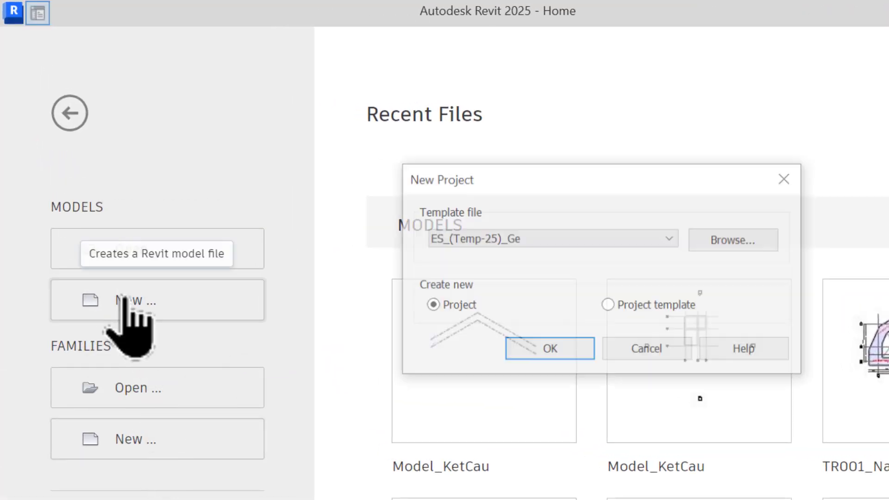
- Create the new project from AA_(Temp-25)_Ge.rte in 03_Temp\11_AA\2025\00_Generic
click(725, 243)
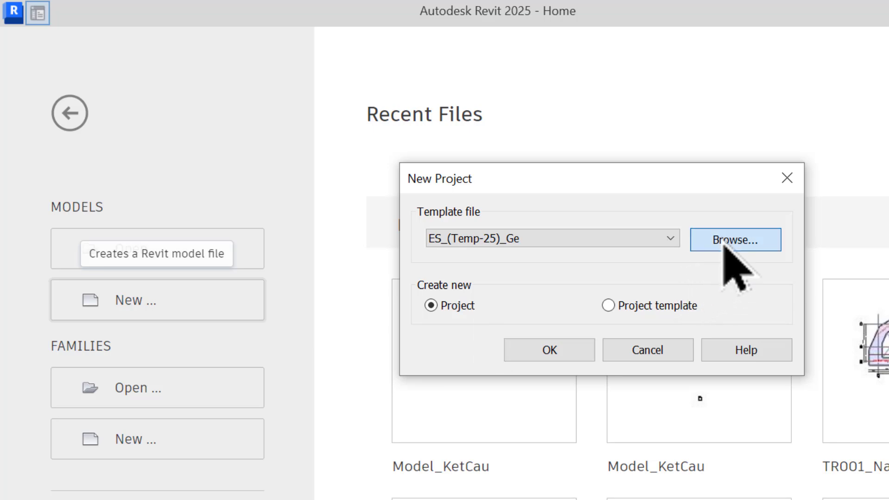
click(464, 107)
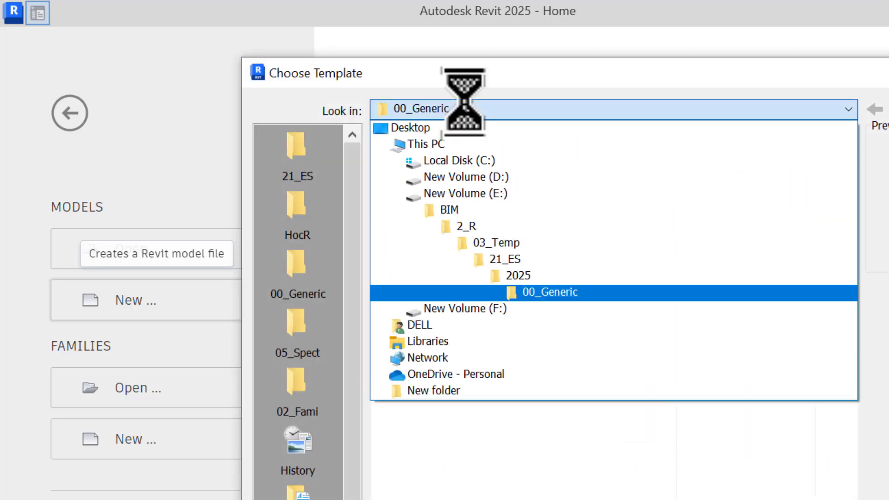
click(538, 245)
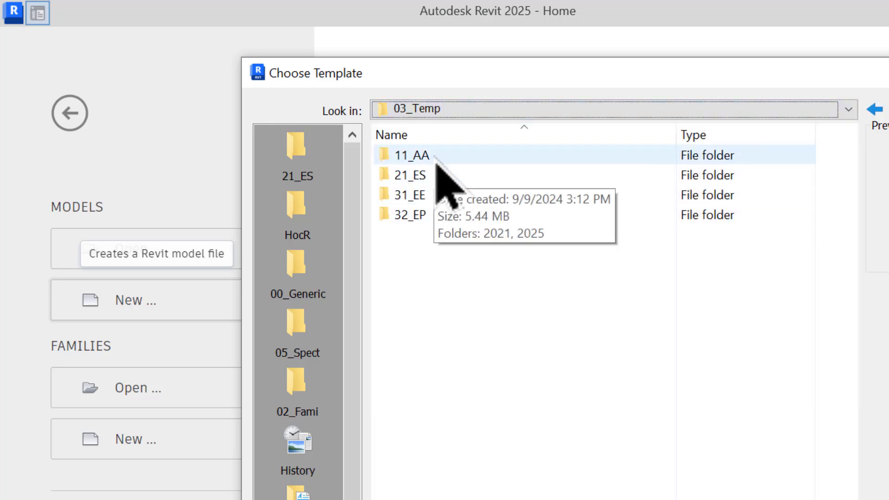
double_click(436, 159)
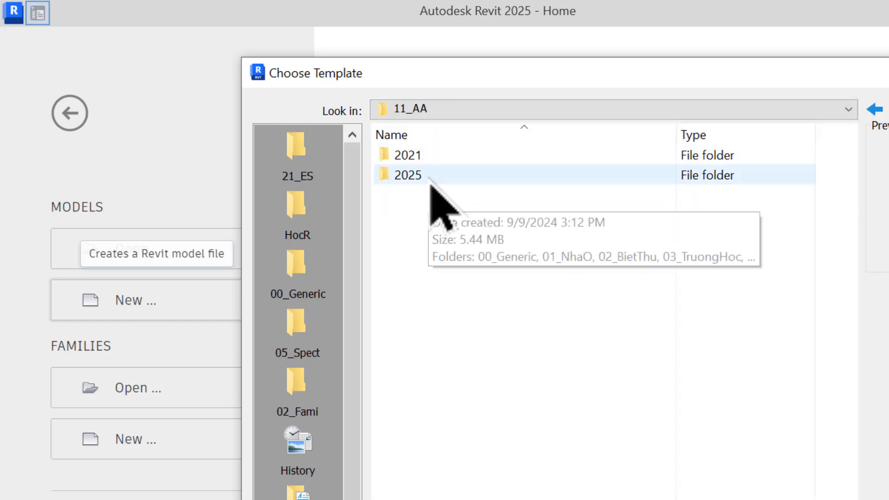
double_click(430, 181)
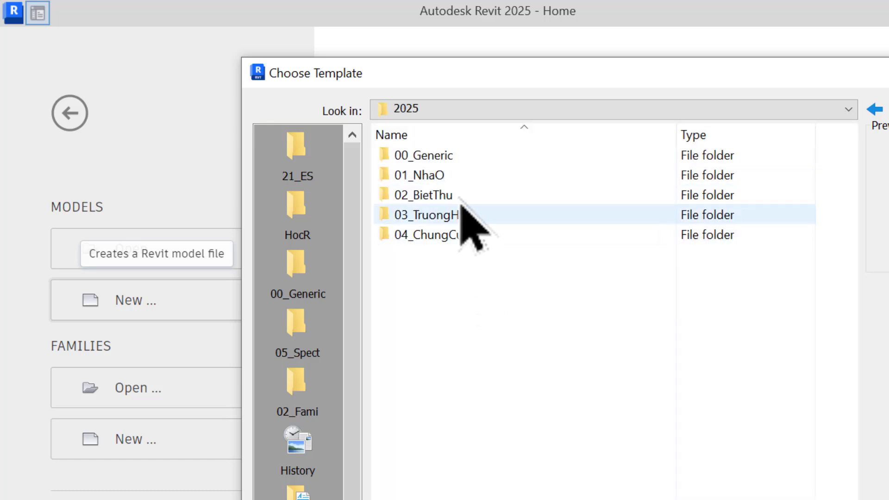
click(455, 162)
double_click(454, 161)
click(462, 165)
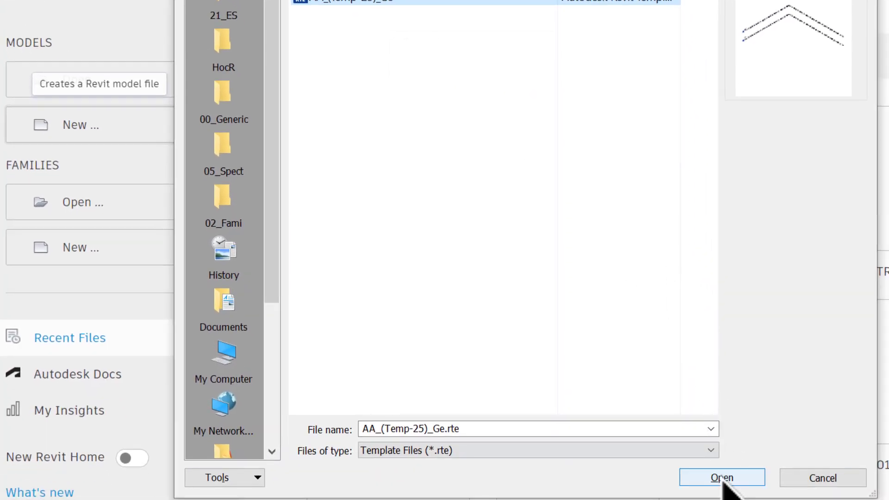
click(722, 478)
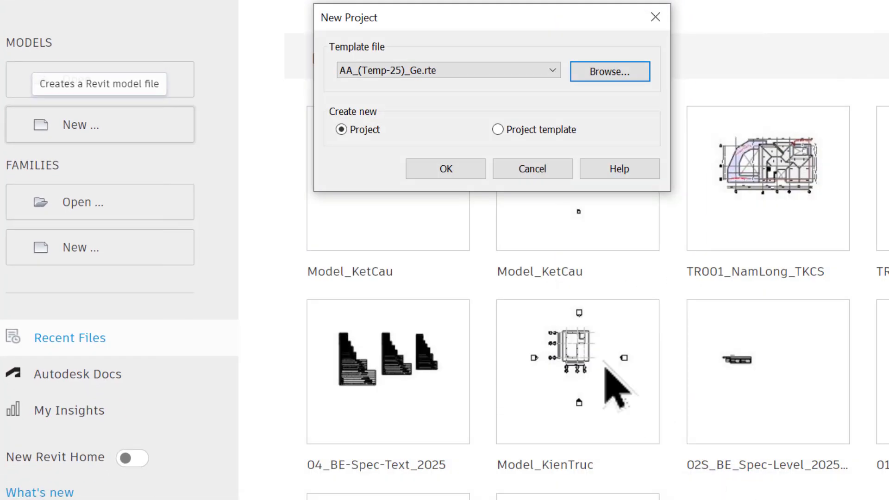
click(457, 174)
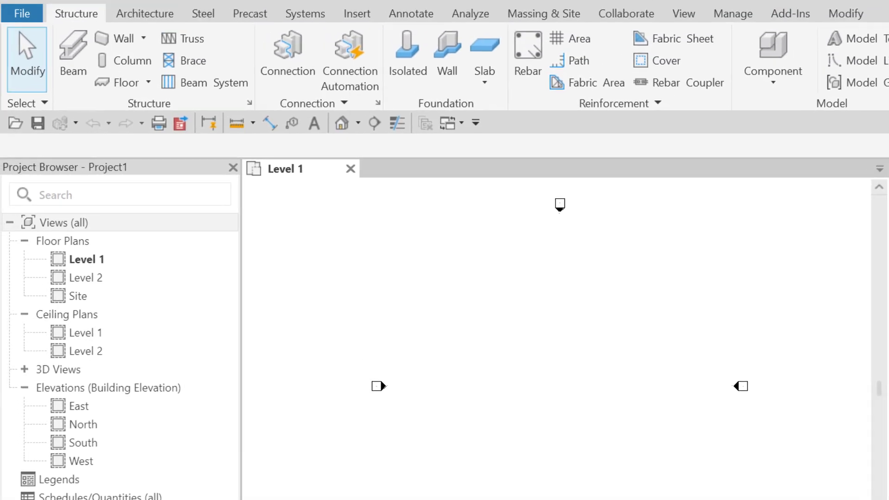
- Start Save As and set the thumbnail source to 3D View in the save options
click(27, 18)
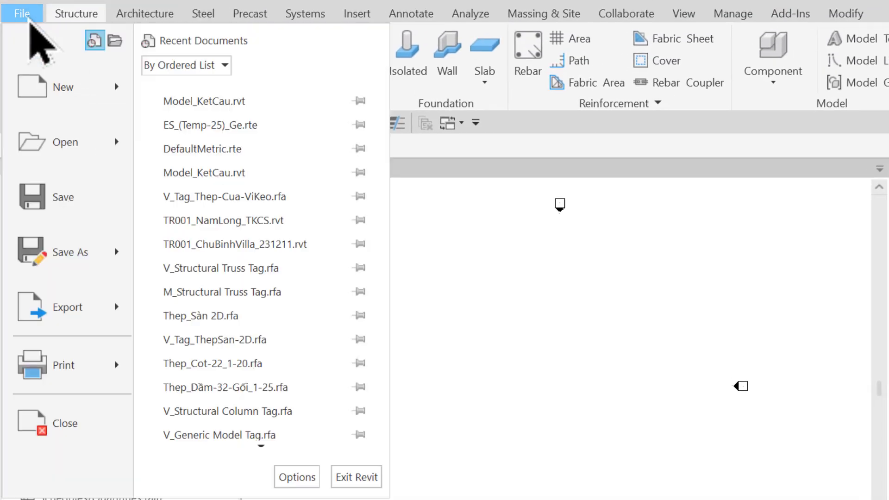
mouse_move(68, 252)
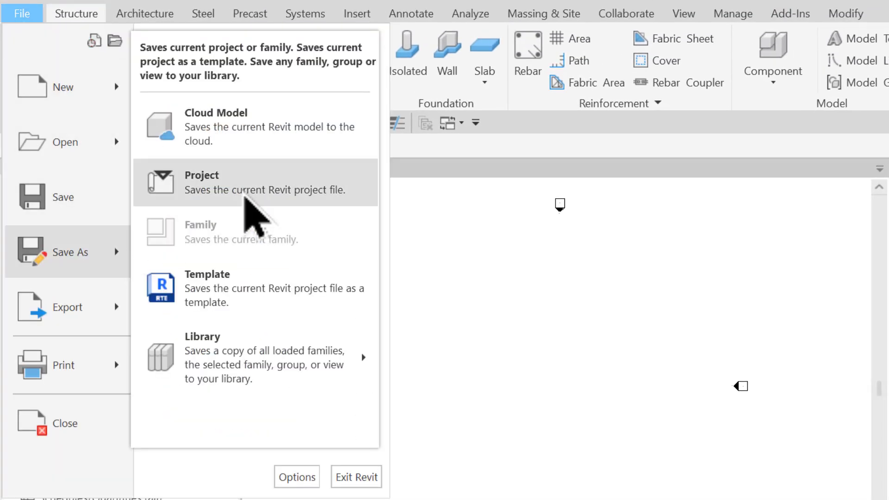
click(246, 194)
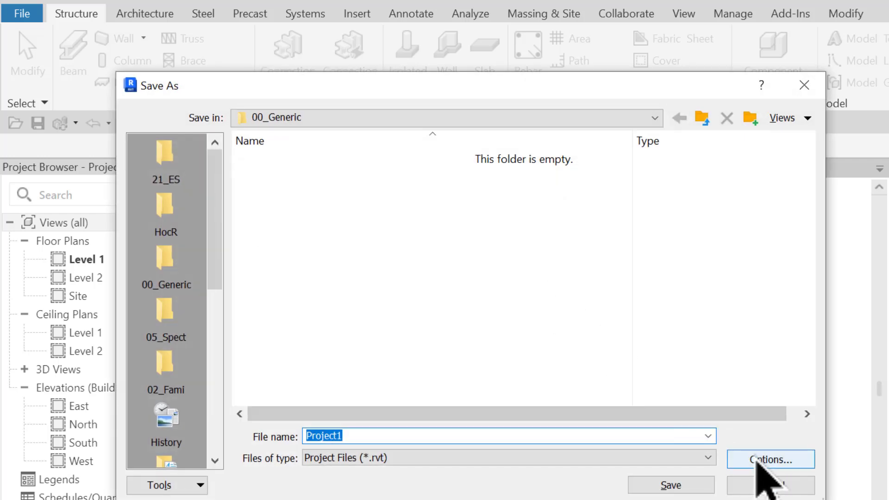
click(760, 464)
click(418, 203)
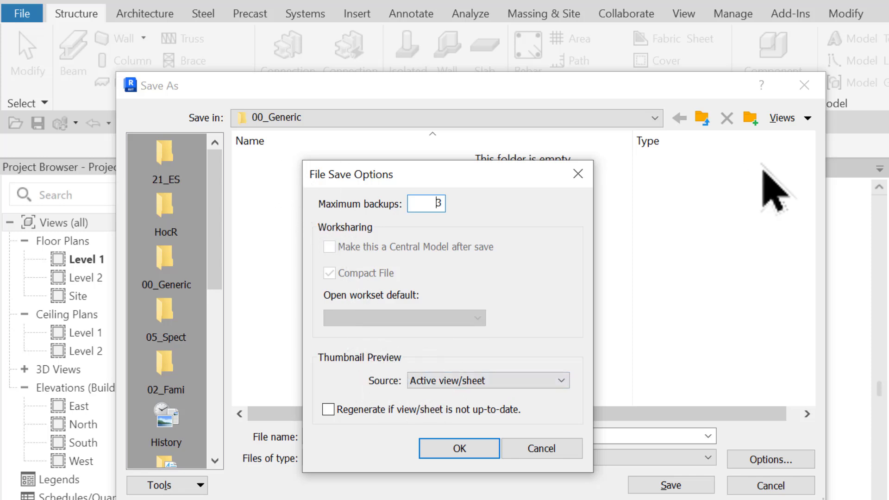
click(532, 382)
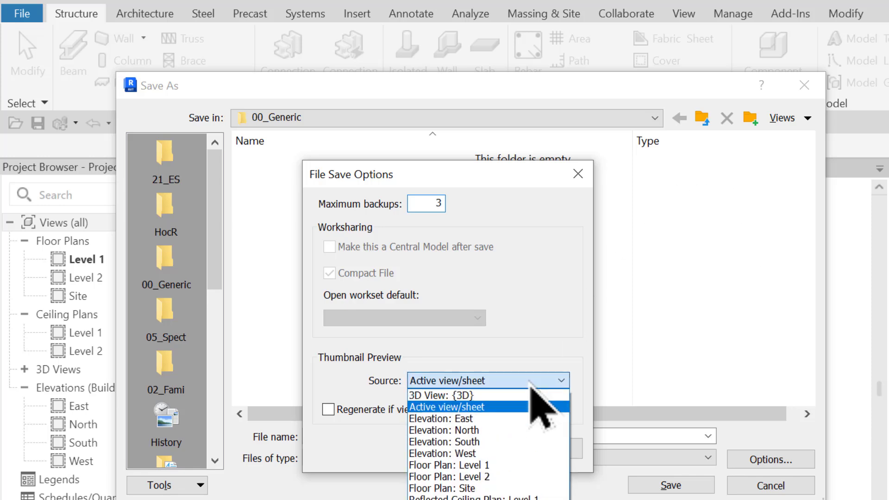
click(482, 395)
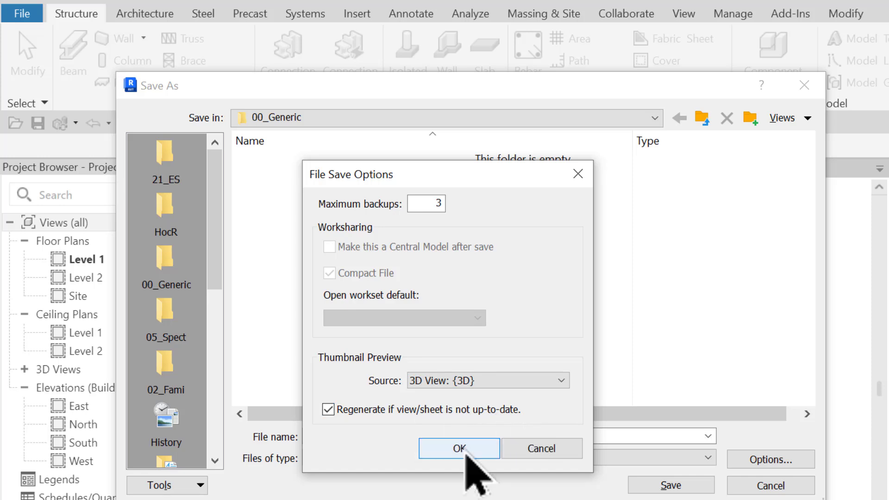
click(466, 455)
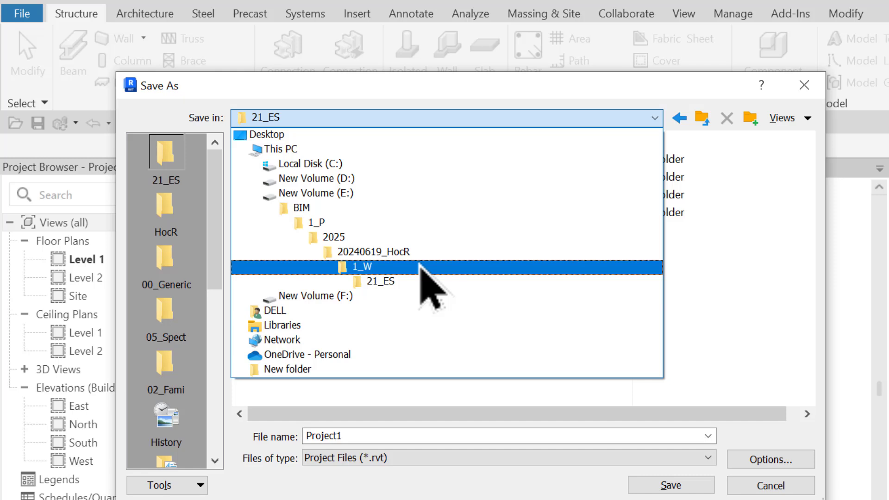
- Save as Model_KienTruc.rvt in 11_AA\1_W, replacing the existing file
click(421, 268)
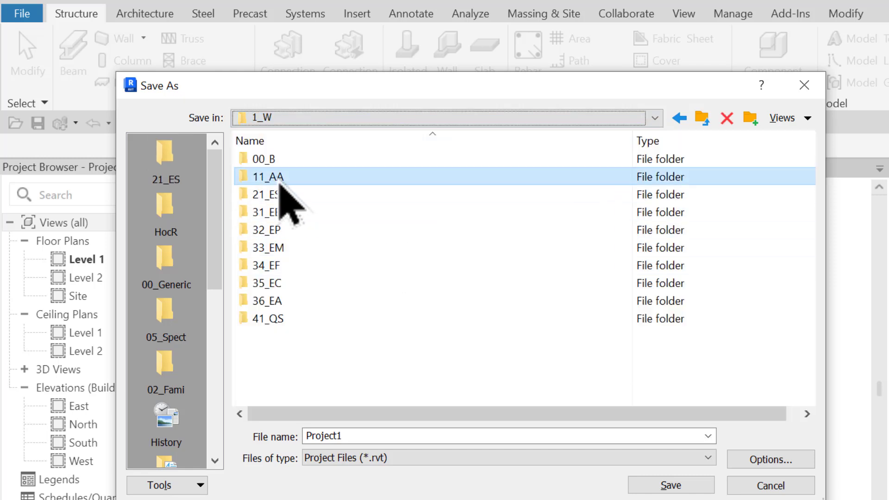
double_click(280, 176)
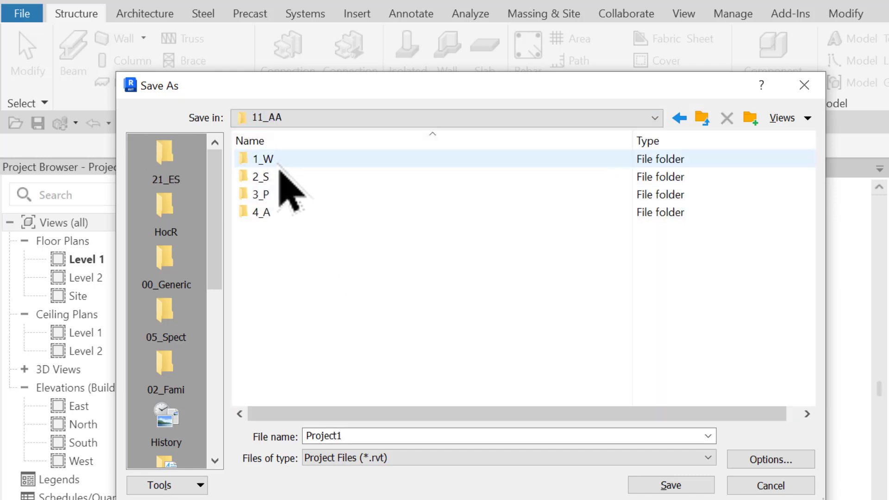
double_click(278, 162)
click(303, 160)
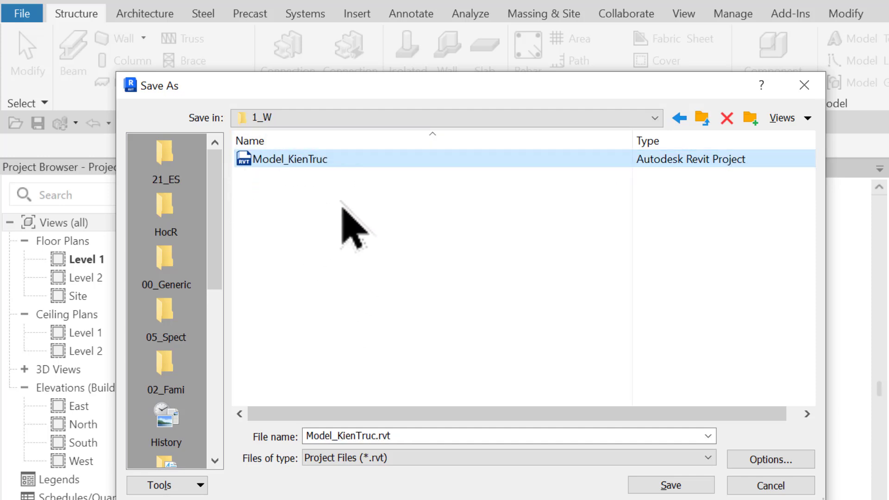
click(668, 486)
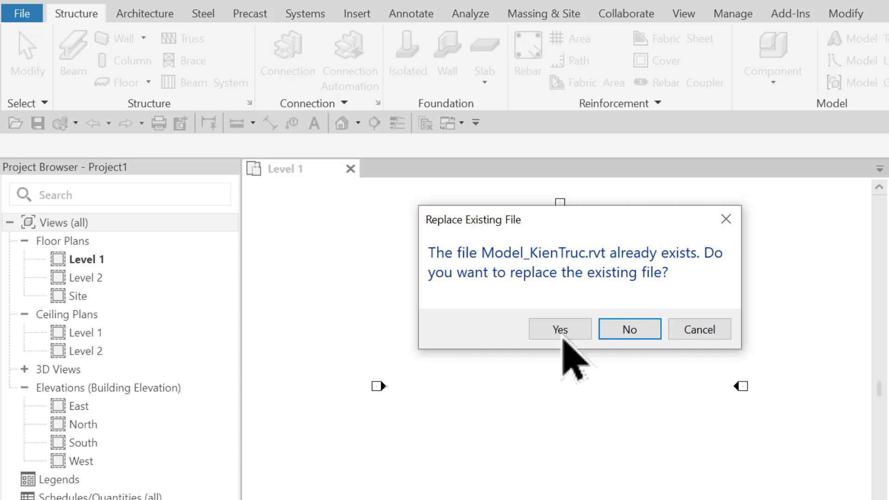
click(563, 333)
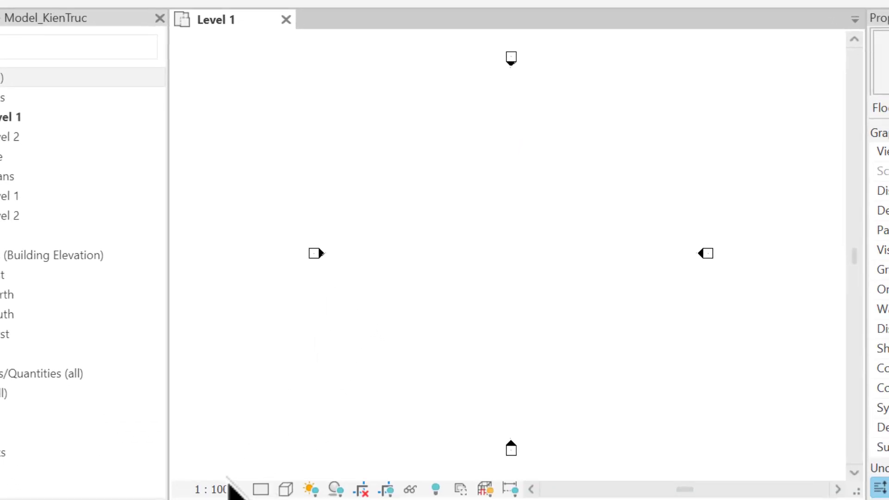
- Change the view scale to 1 : 200 with Level 1 selected in the Project Browser
click(229, 489)
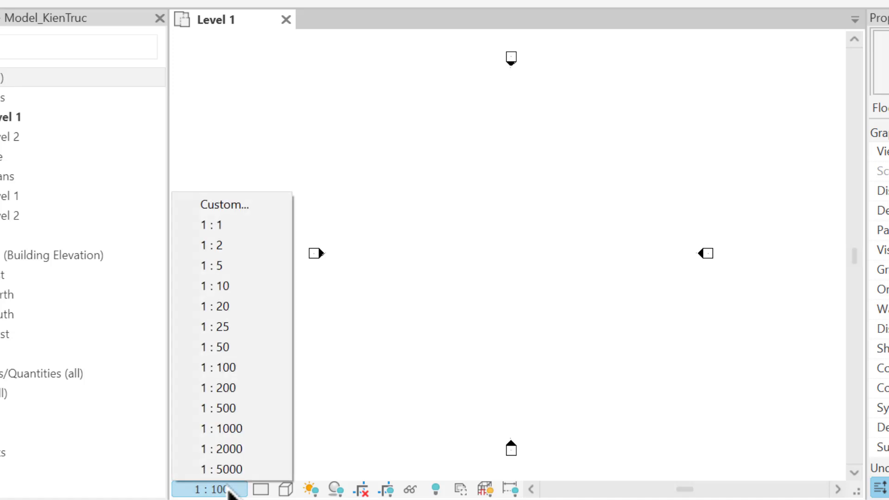
click(240, 394)
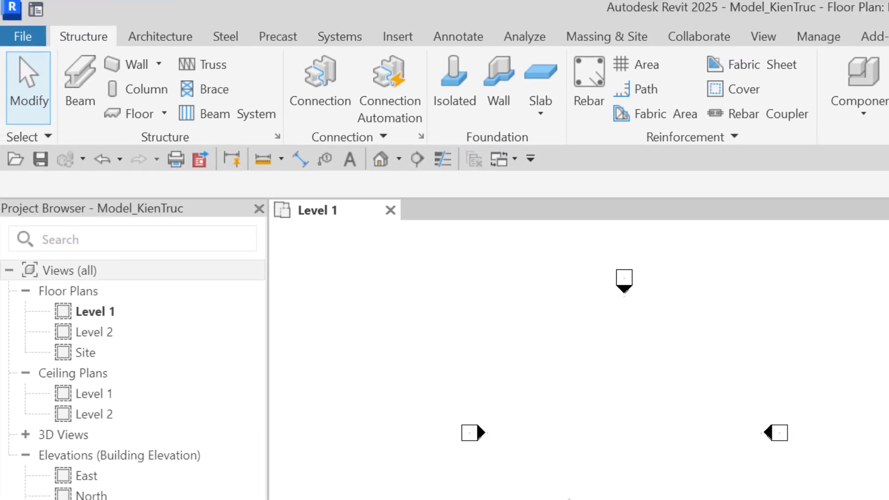
click(112, 320)
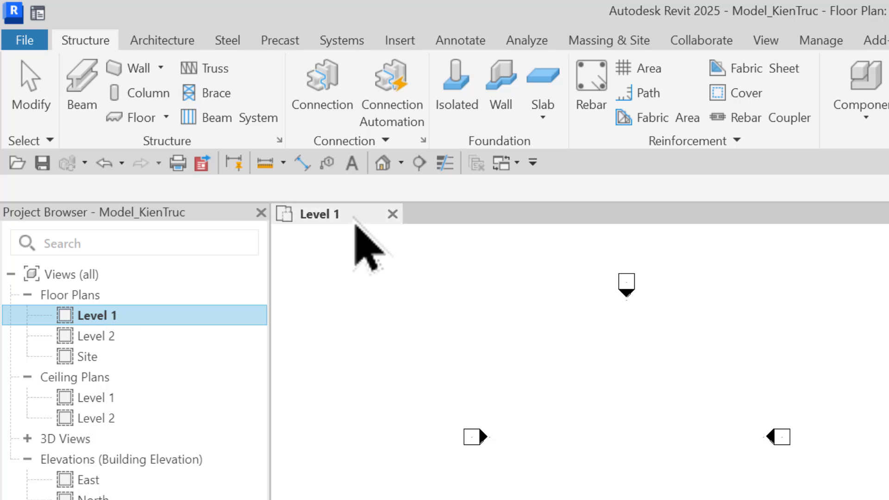
click(163, 44)
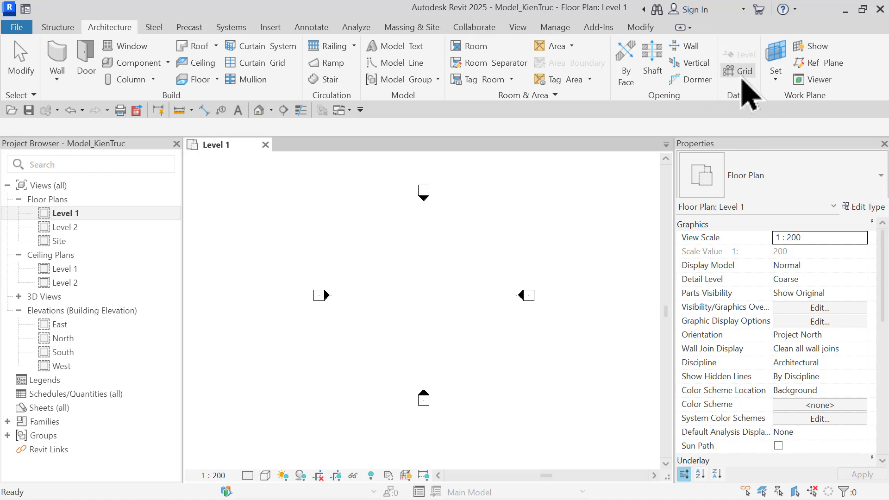
- Draw vertical grid line 1 on the Level 1 plan
click(62, 32)
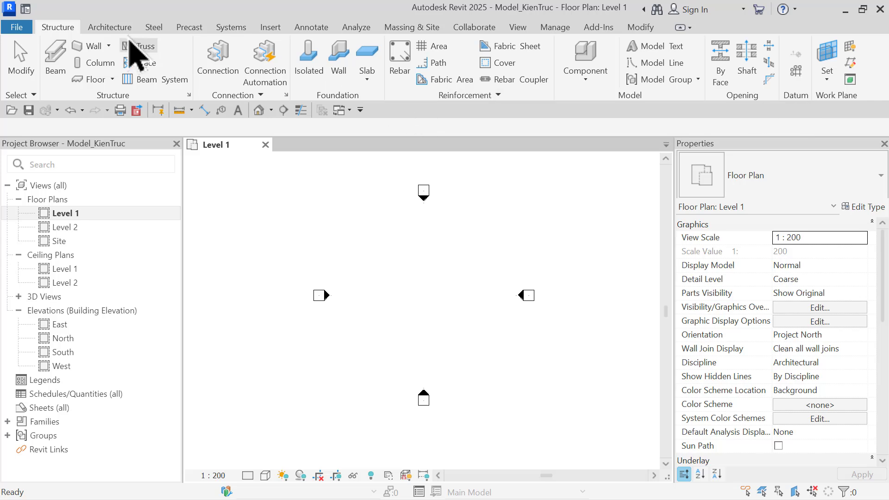
click(110, 26)
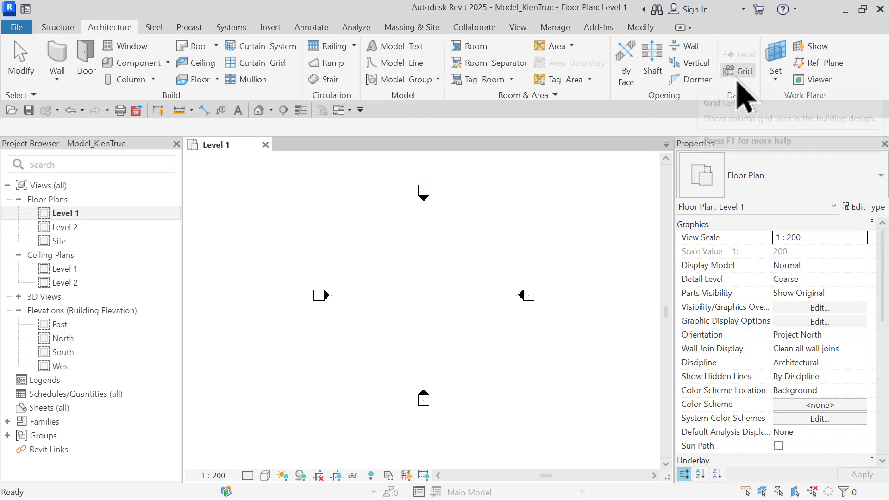
click(741, 93)
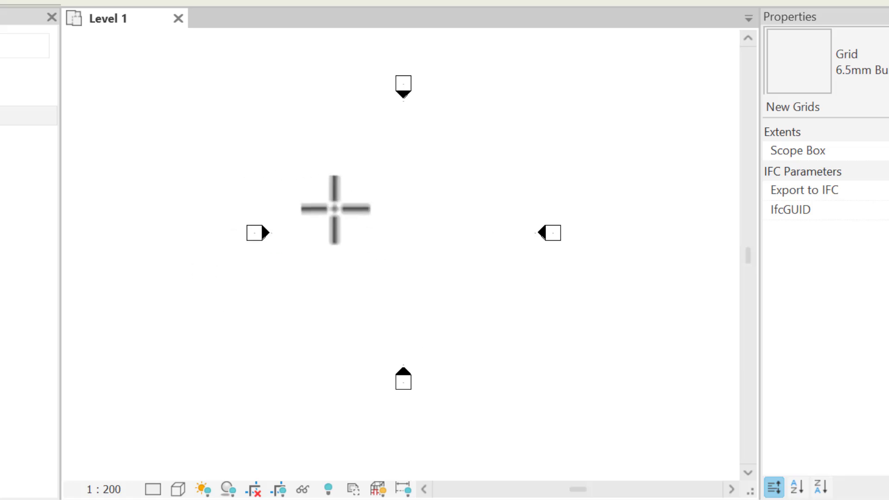
click(338, 158)
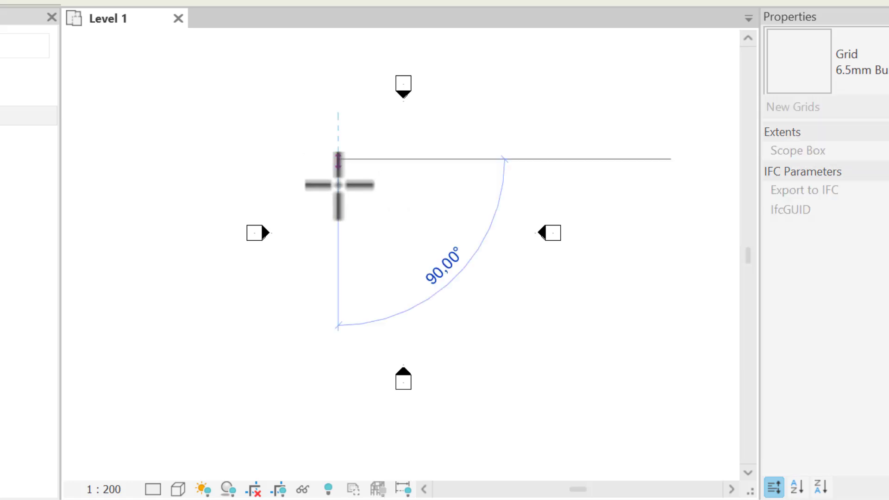
click(338, 290)
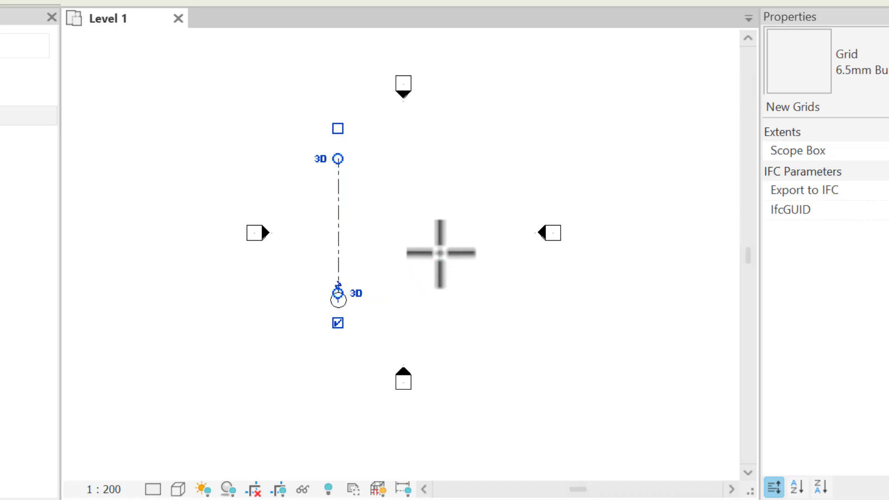
scroll(423, 292, up, 2)
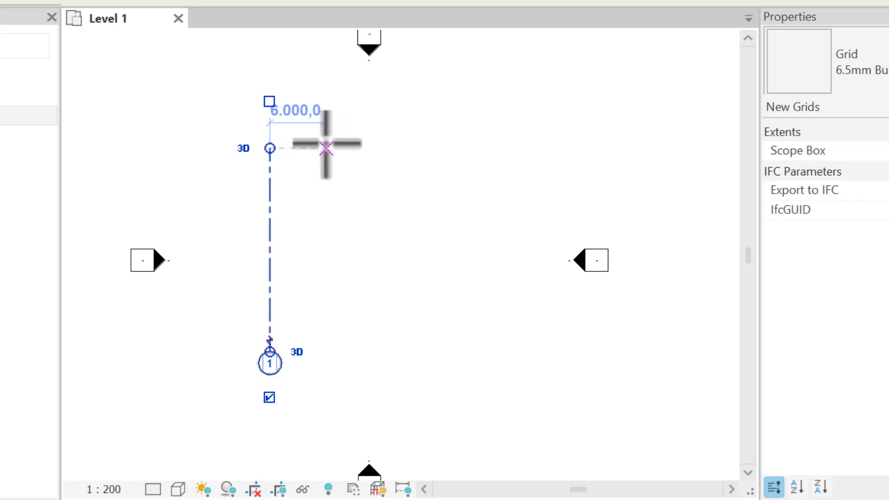
- Add vertical grid 2 6000 right of grid 1 and adjust its top end
click(326, 148)
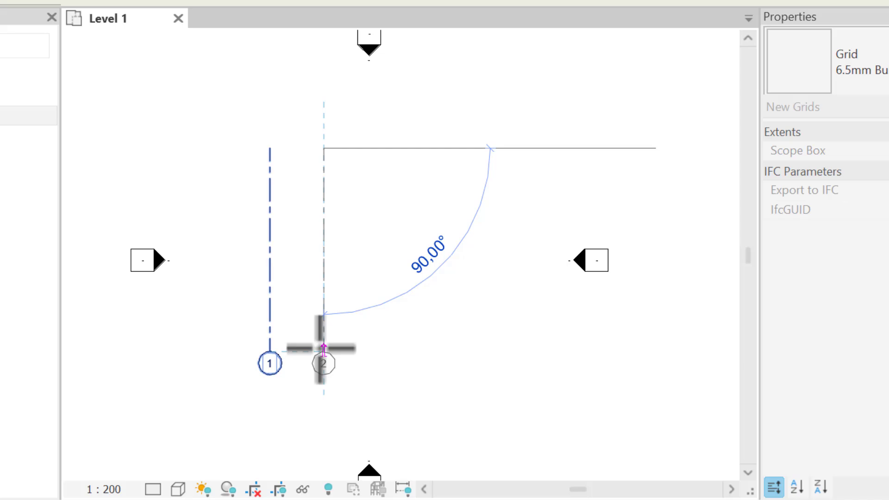
click(324, 351)
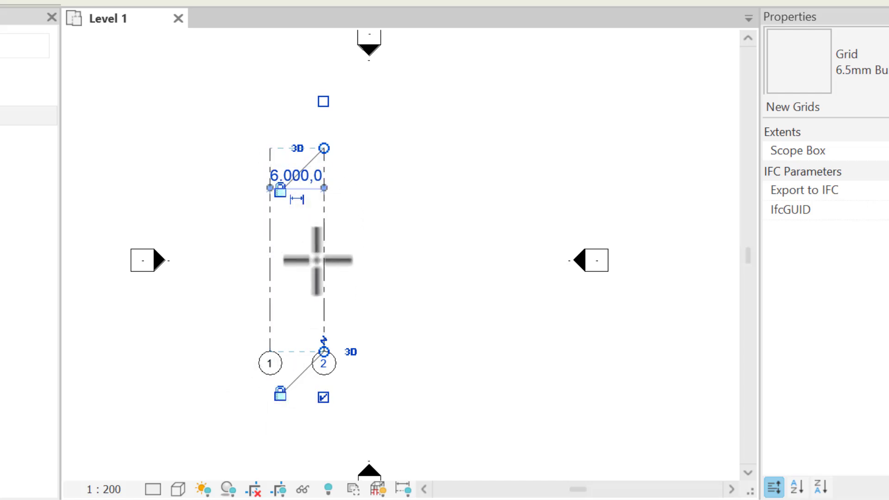
key(Escape)
key(Escape)
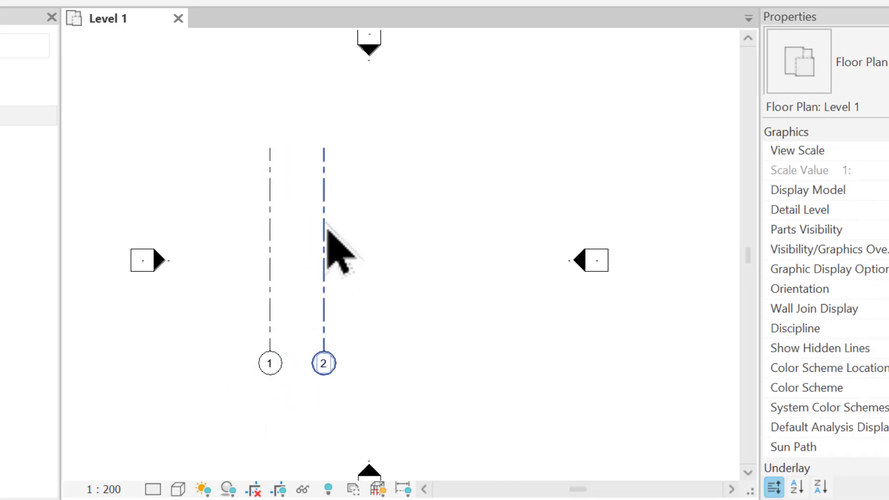
click(327, 229)
scroll(331, 159, up, 1)
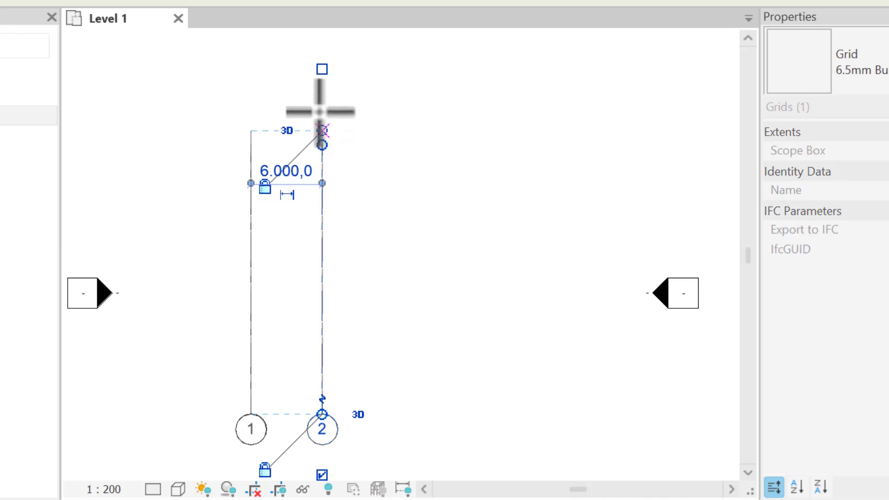
mouse_move(320, 111)
mouse_down()
mouse_move(322, 96)
mouse_move(322, 143)
mouse_up()
click(448, 240)
scroll(447, 241, down, 2)
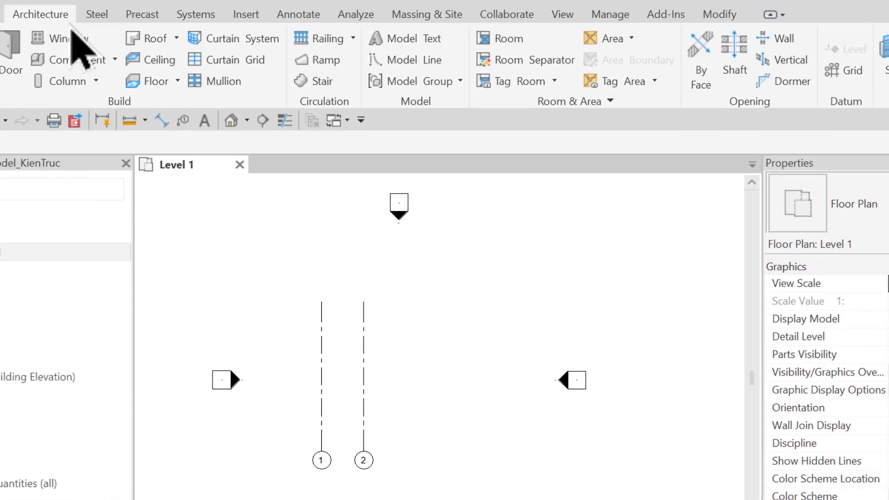
- Place vertical grid line 3 at a 9m offset right of grid 2
click(845, 72)
text(9m)
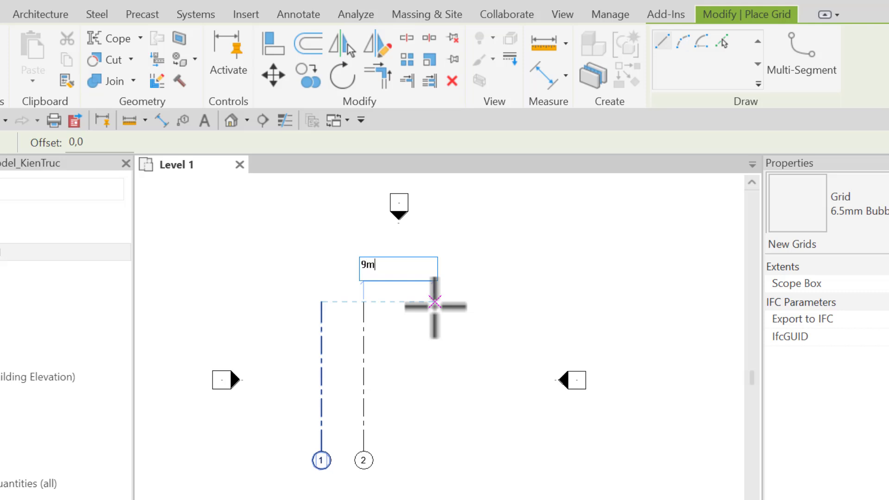
click(434, 302)
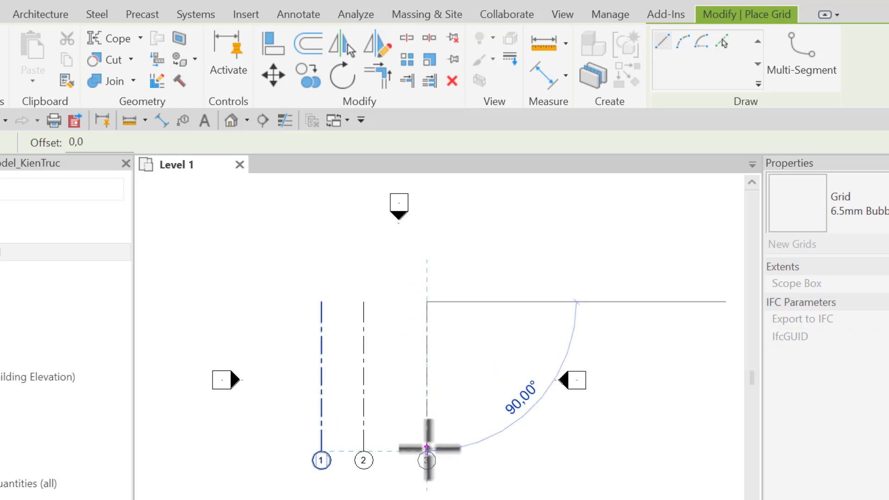
click(427, 448)
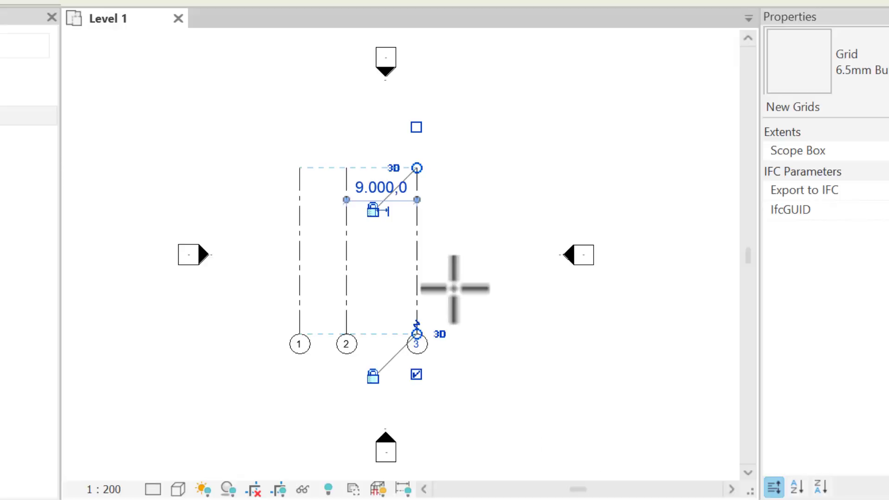
- Draw horizontal grid A and place grid B 4000 above it
click(461, 410)
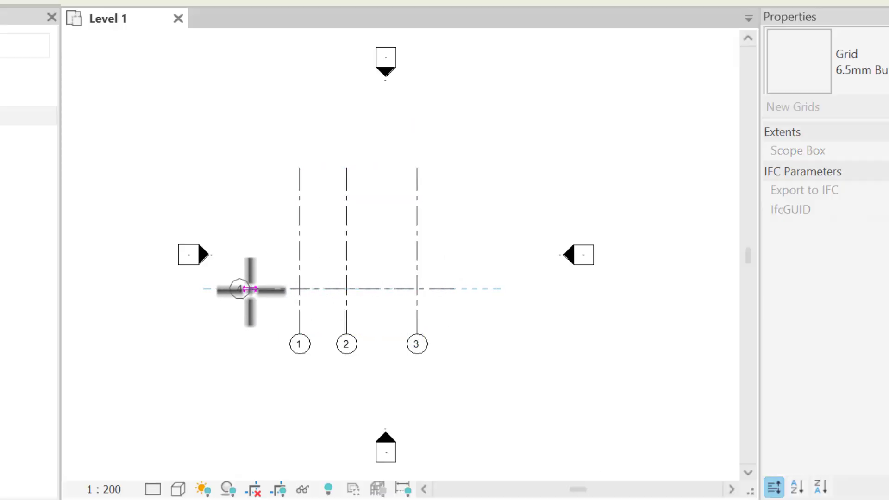
click(250, 288)
text(A)
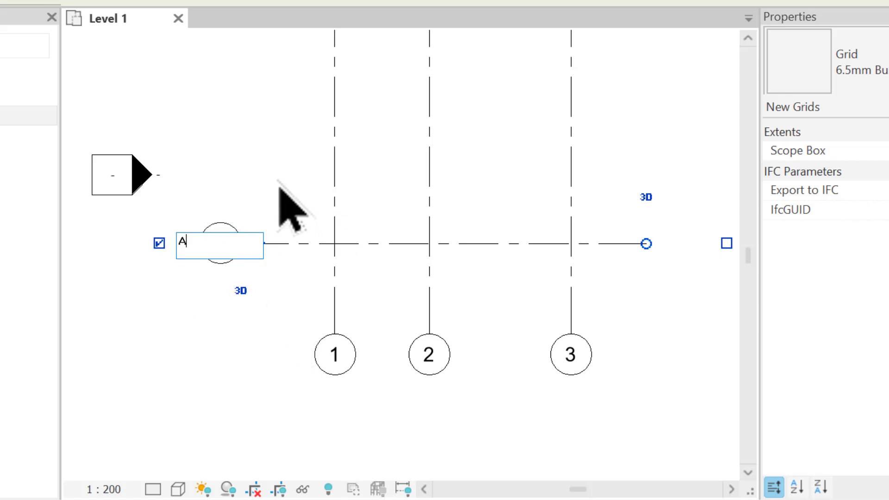
click(283, 211)
text(4m)
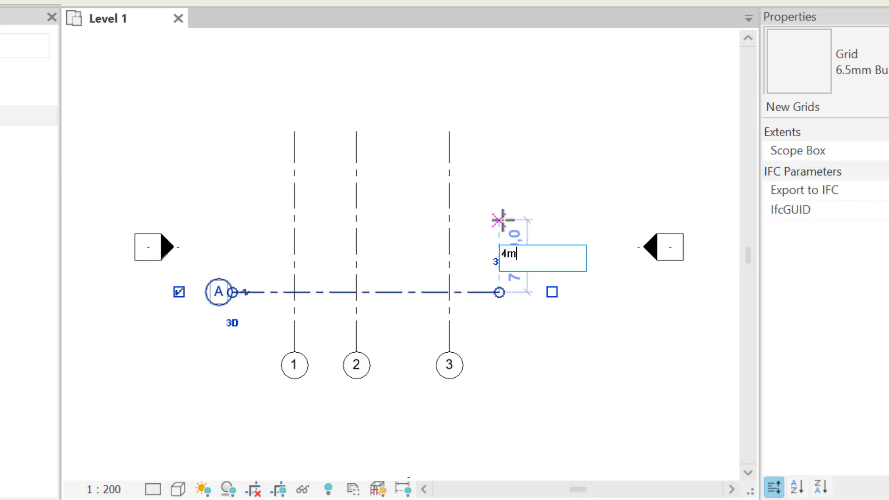
key(Return)
click(234, 250)
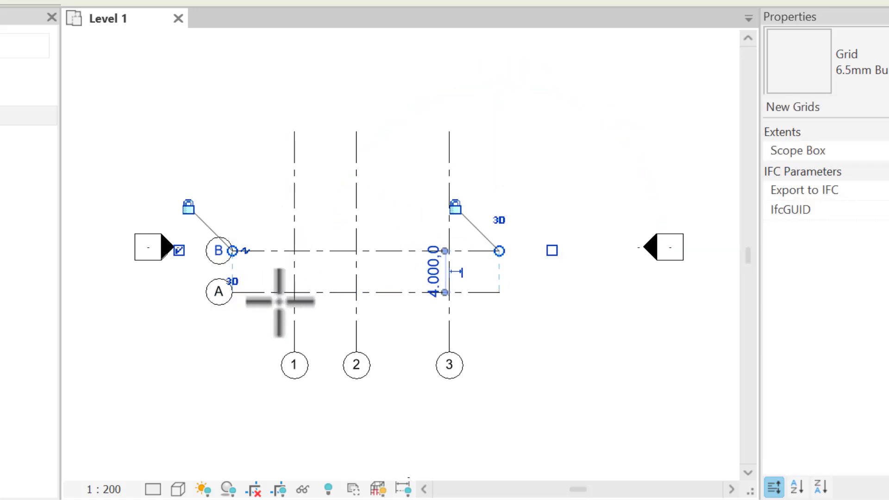
- Place grid C 7000 above grid B and exit the Grid tool
scroll(279, 302, up, 2)
ctrl+scroll(341, 259, up, 1)
text(7)
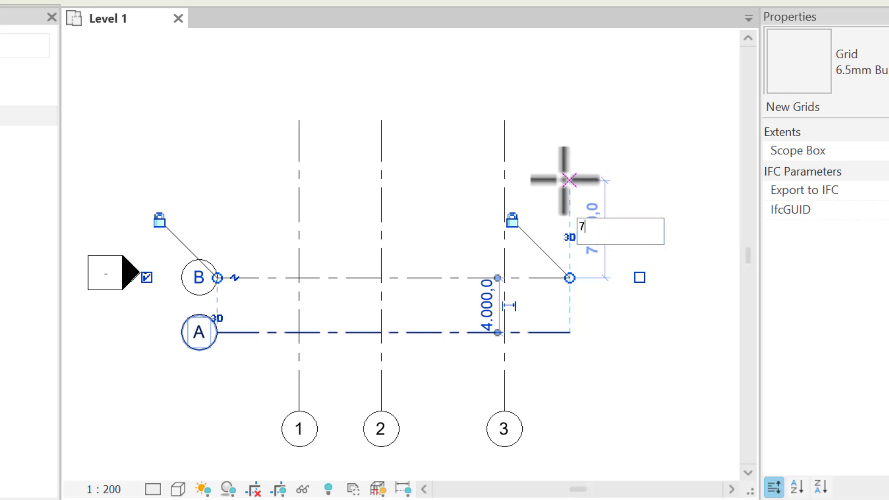
key(Return)
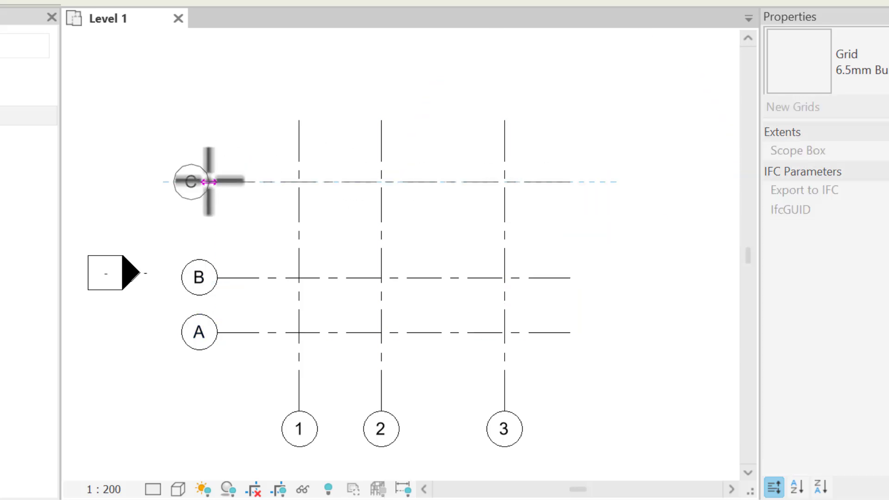
click(217, 182)
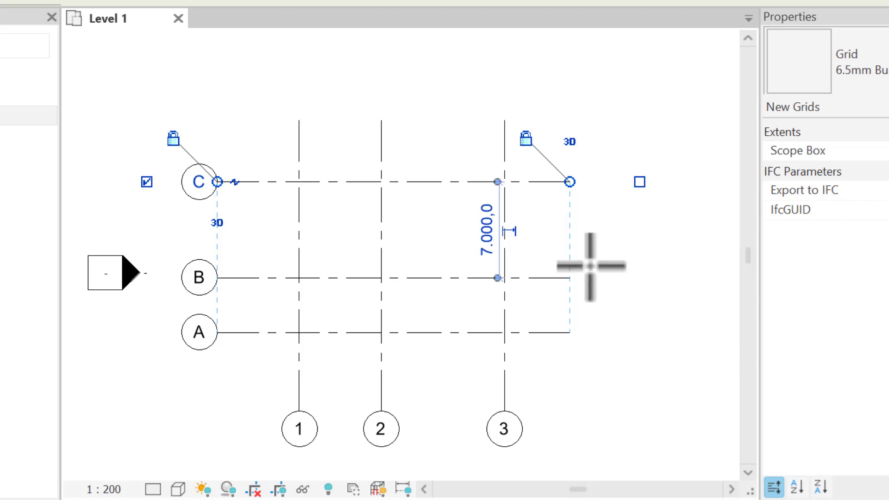
key(Escape)
key(Escape)
key(z)
key(f)
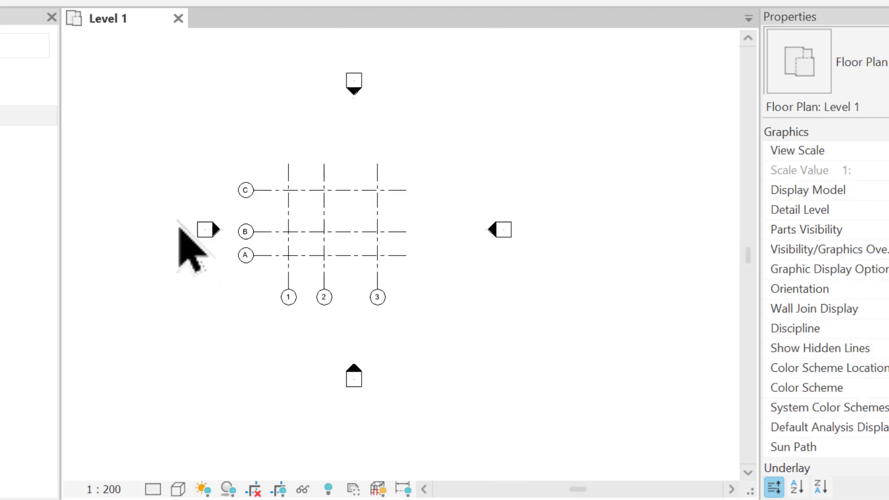
- Move all six grid lines up and right inside the elevation markers, then reframe the view
drag(145, 191, 226, 268)
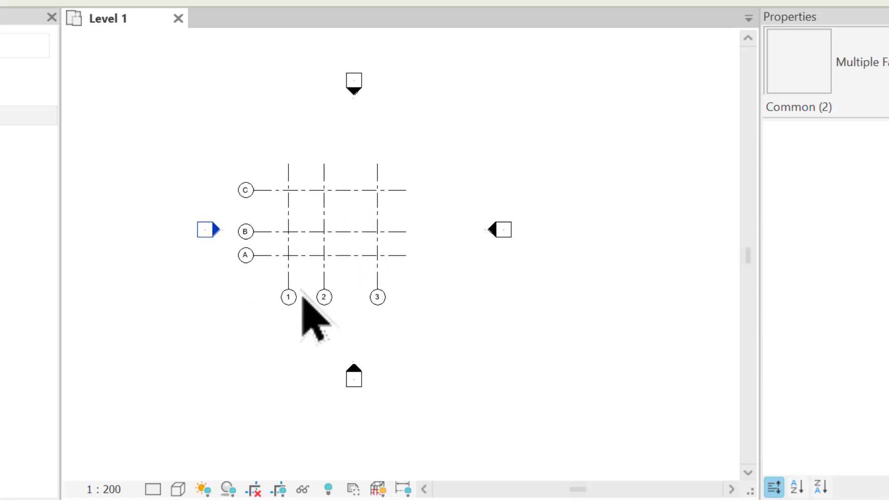
click(423, 291)
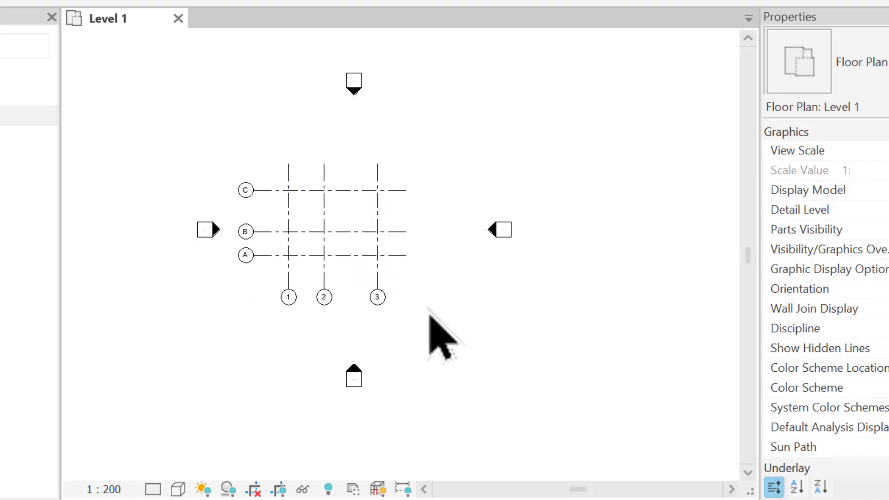
drag(427, 308, 278, 190)
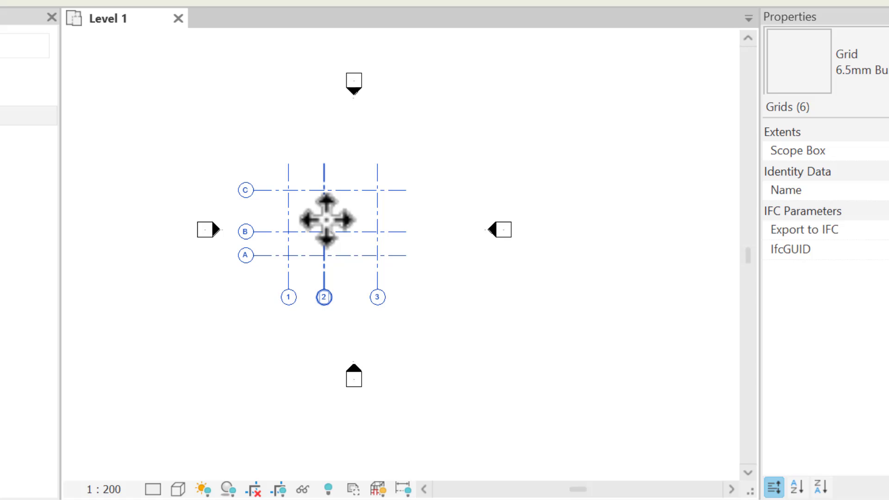
drag(326, 219, 369, 210)
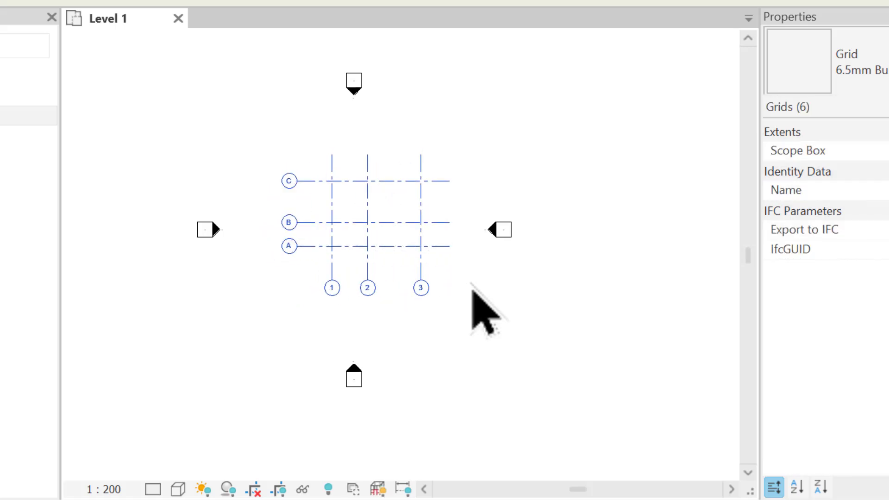
click(477, 301)
scroll(460, 302, up, 2)
scroll(460, 301, up, 2)
middle_drag(523, 370, 583, 470)
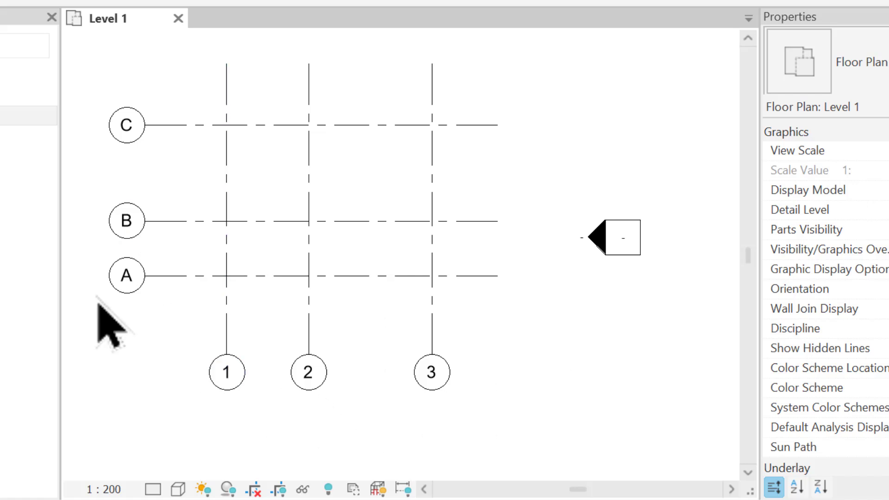
middle_drag(353, 138, 387, 155)
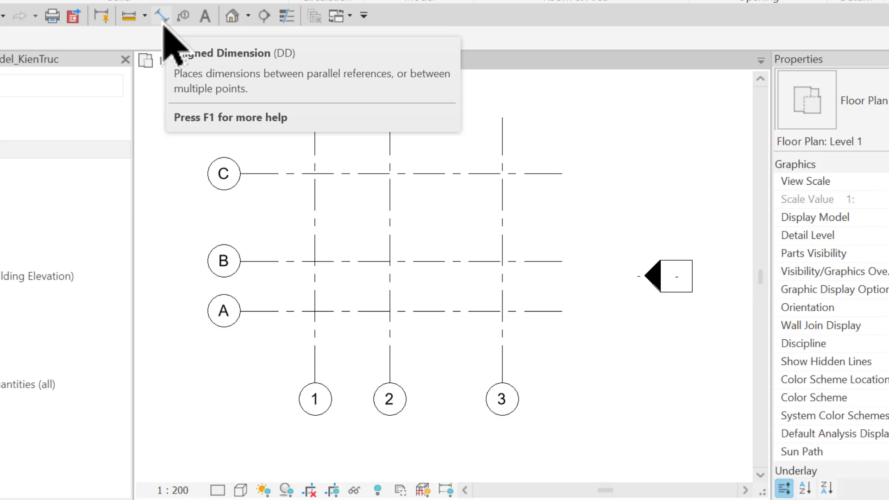
- Add a 15.000 overall aligned dimension from grid 1 to grid 3 below grid A
click(161, 16)
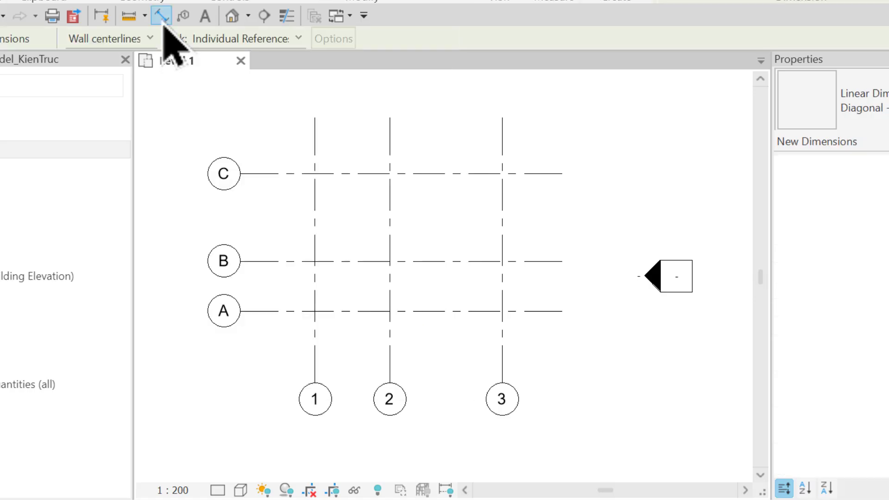
click(316, 348)
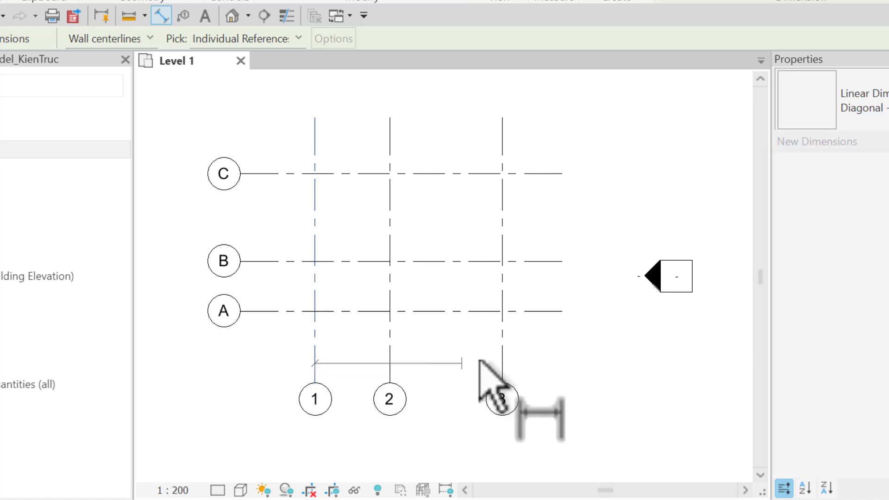
click(501, 344)
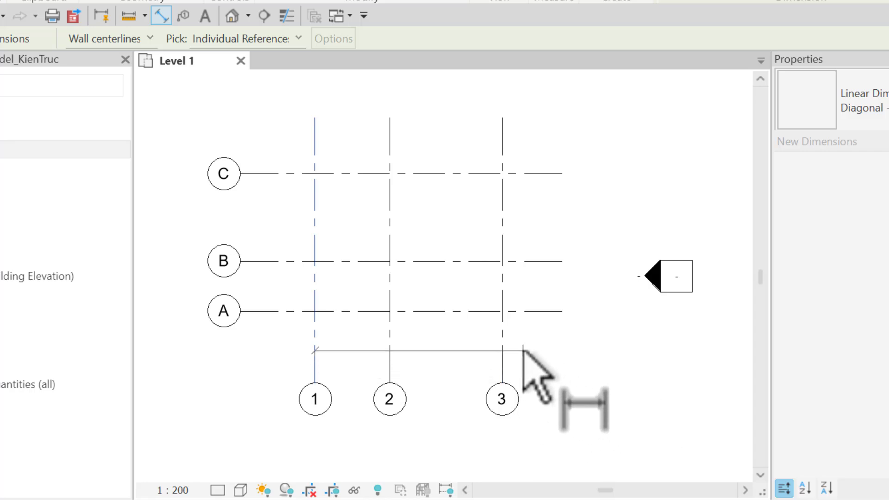
click(503, 343)
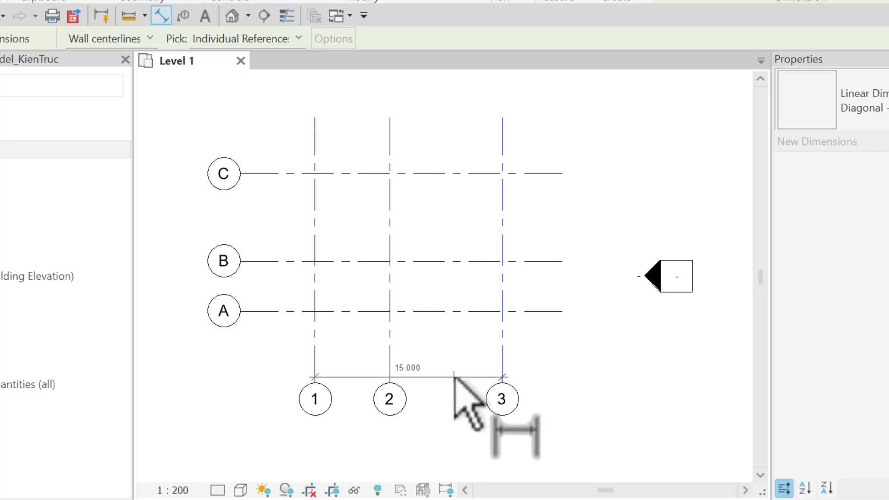
click(454, 376)
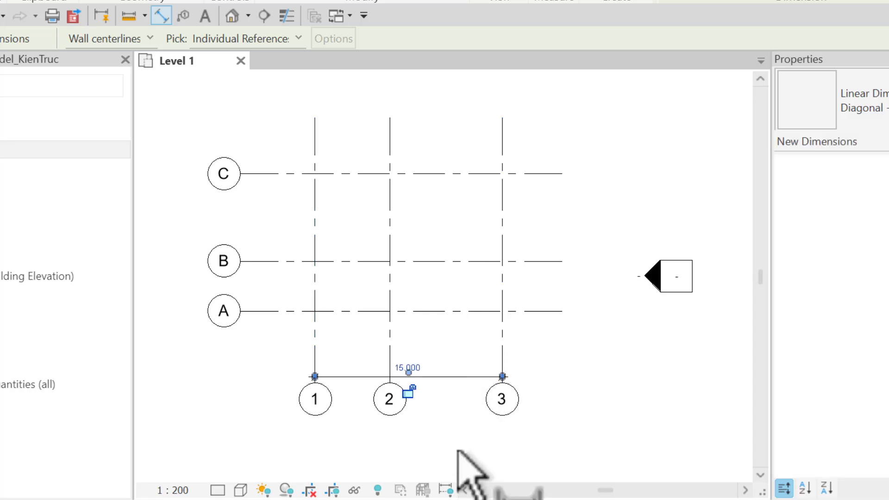
scroll(315, 278, up, 1)
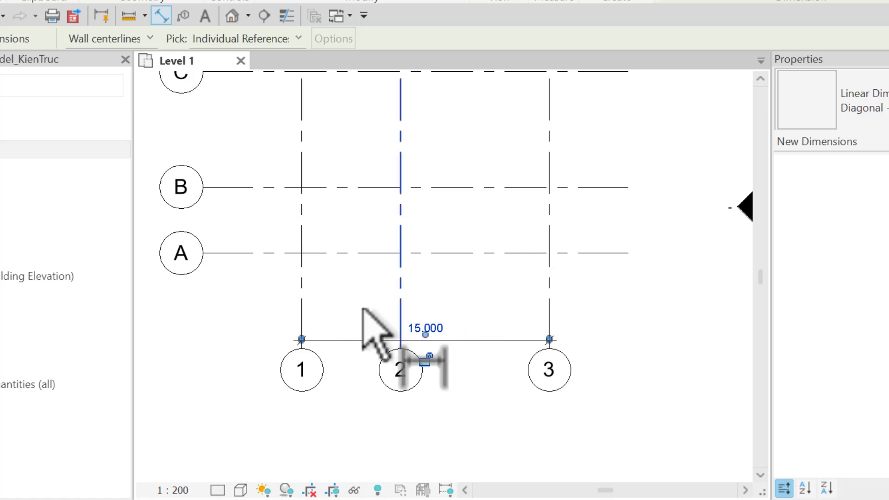
- Add a 6.000/9.000 chain through grid 2 and nudge it toward the 15.000 dimension
click(302, 273)
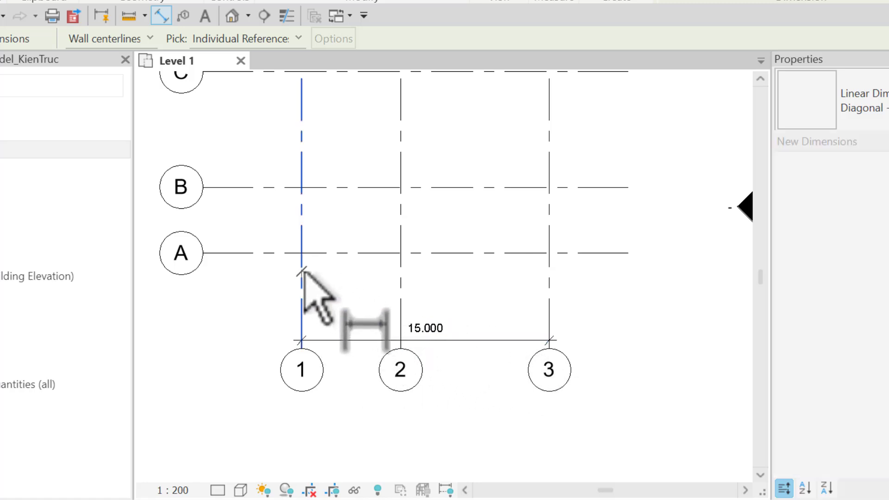
click(399, 278)
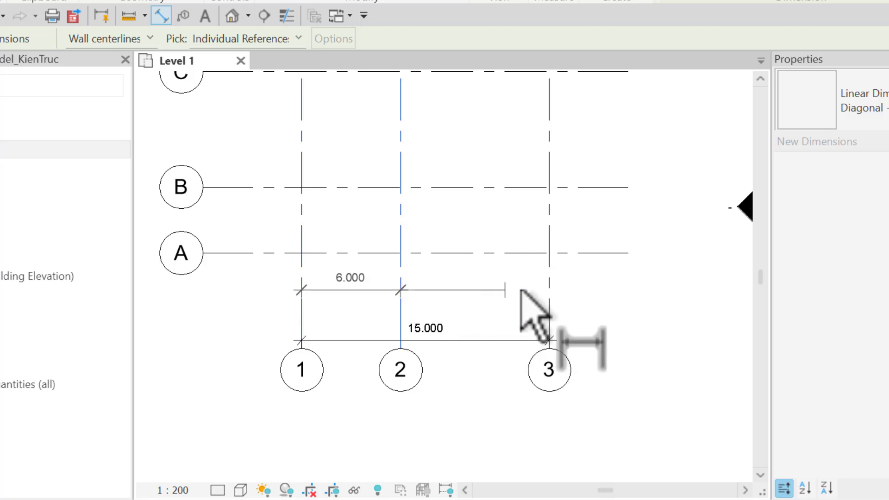
click(548, 288)
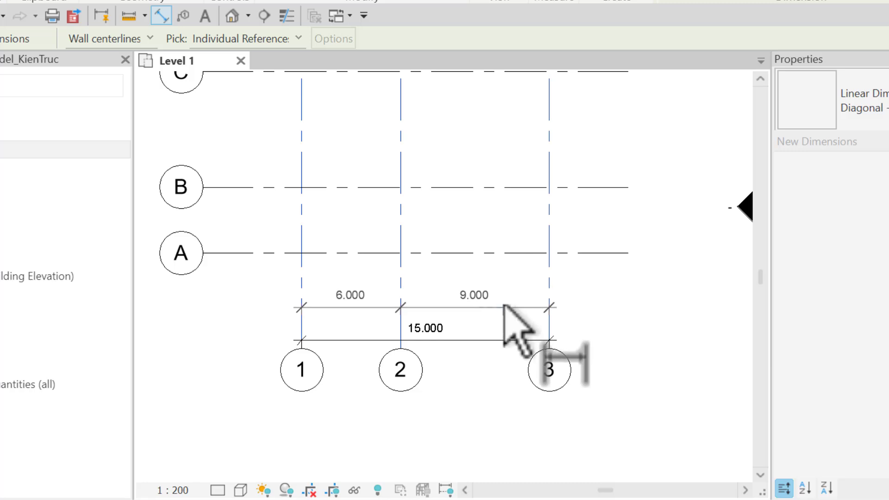
click(505, 306)
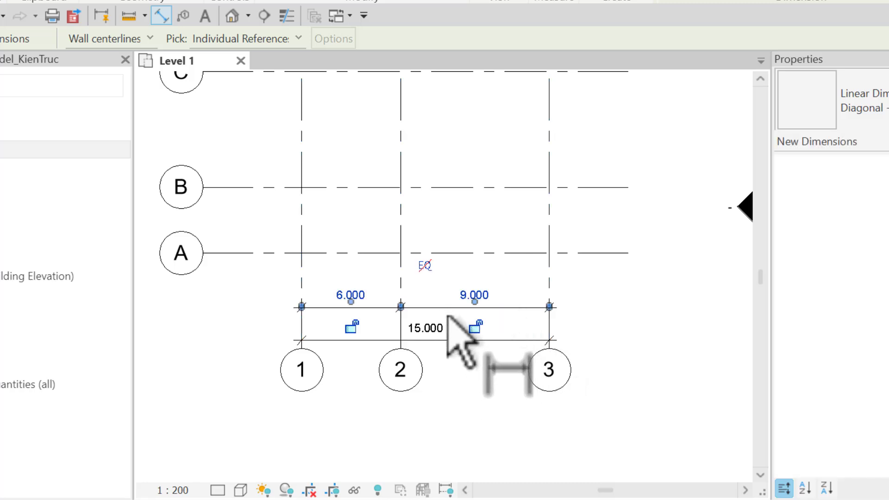
middle_drag(447, 316, 449, 348)
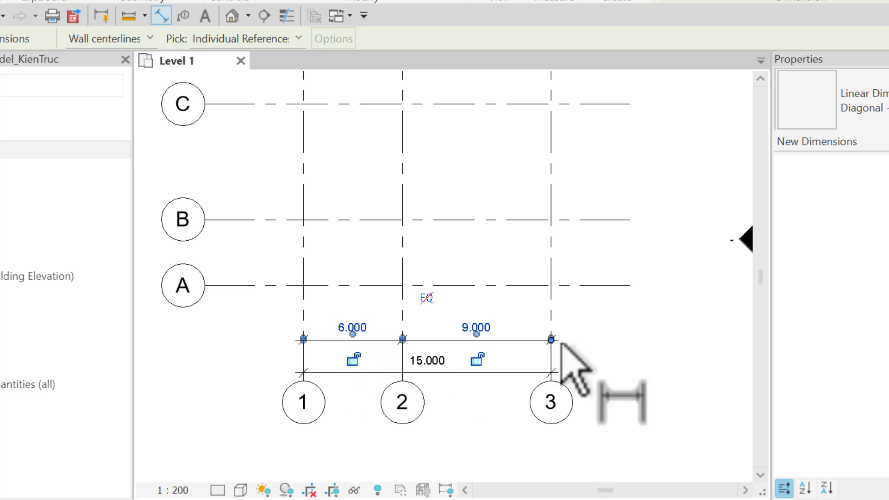
key(Escape)
key(Escape)
click(510, 340)
mouse_move(511, 342)
mouse_down()
mouse_move(521, 312)
mouse_move(520, 347)
mouse_up()
- Add an 11.000 overall dimension from grid A to grid C on the left
click(665, 377)
scroll(664, 377, down, 2)
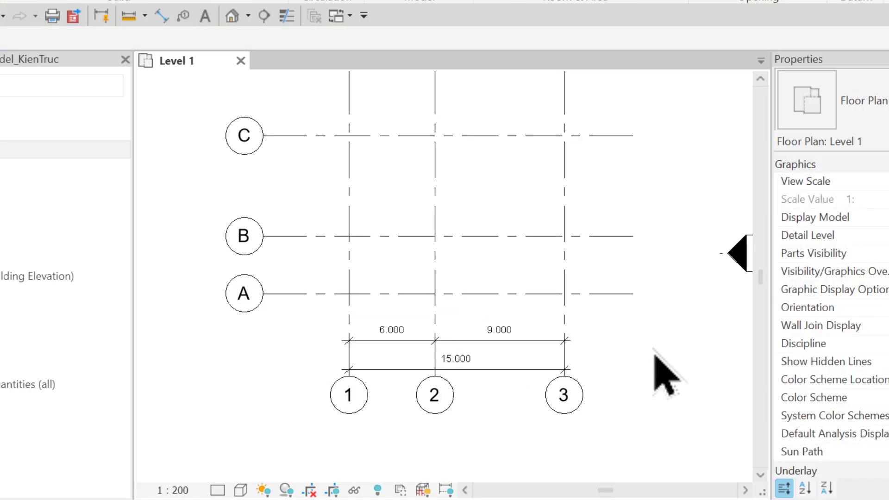
scroll(588, 371, down, 1)
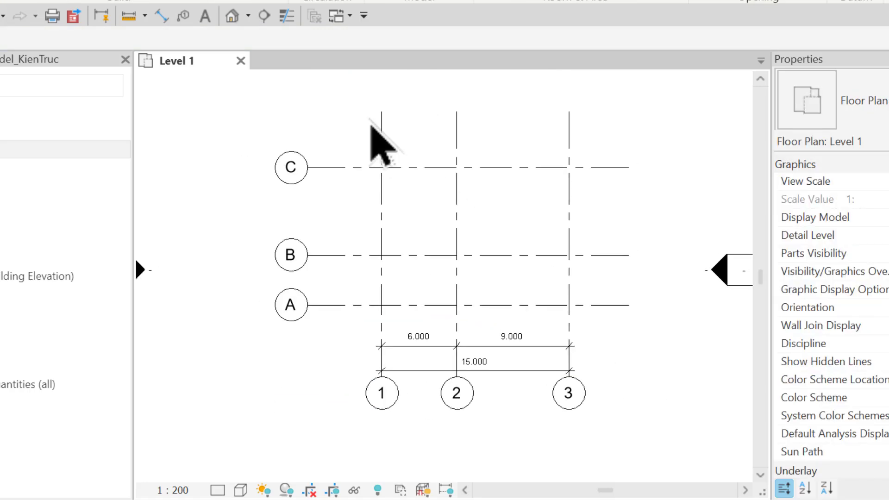
click(161, 15)
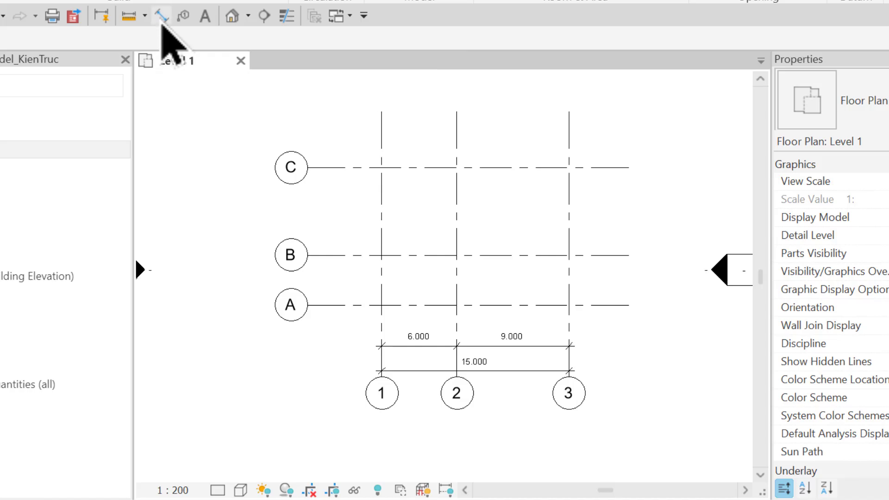
click(340, 305)
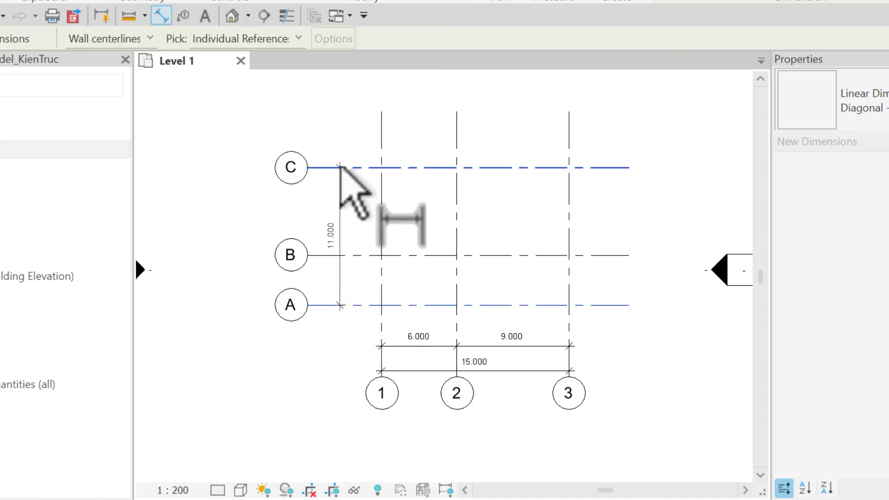
click(340, 167)
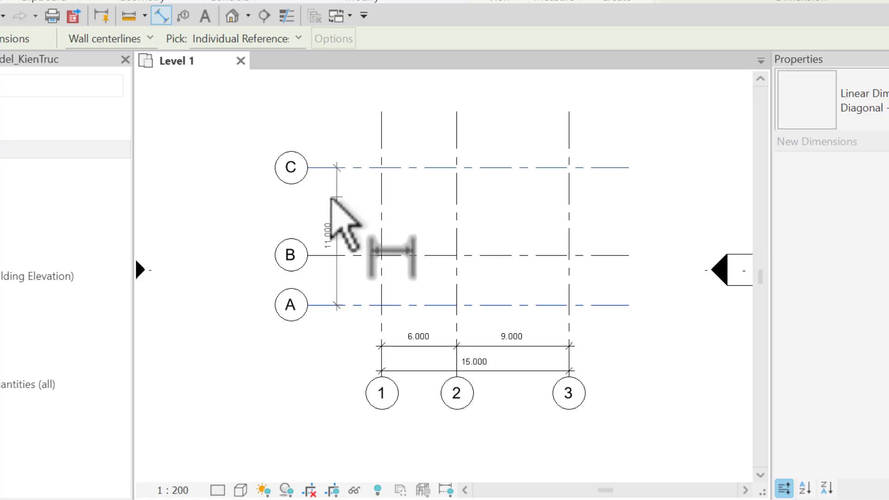
click(326, 213)
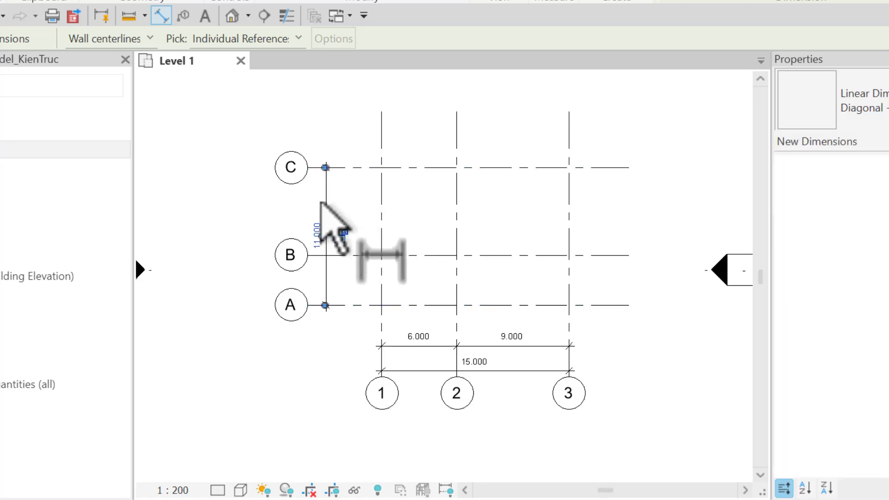
- Add a 4.000/7.000 chain dimension through grid B beside the 11.000 one
scroll(376, 337, up, 2)
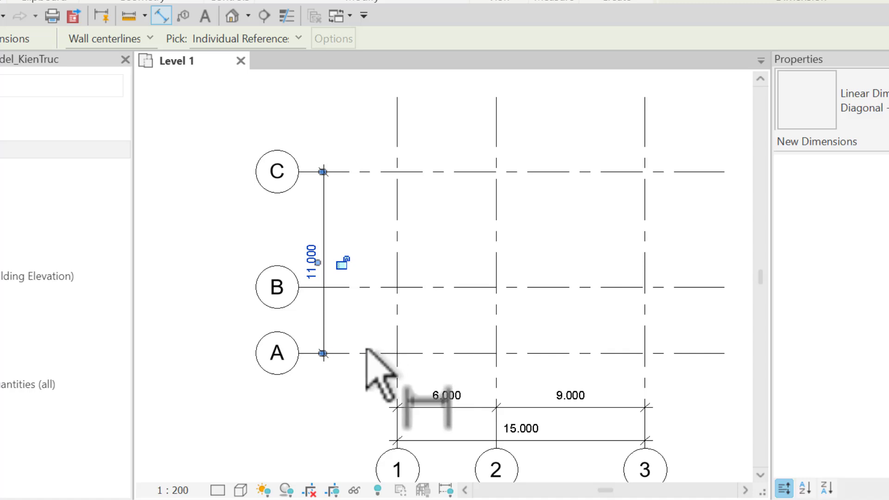
click(368, 353)
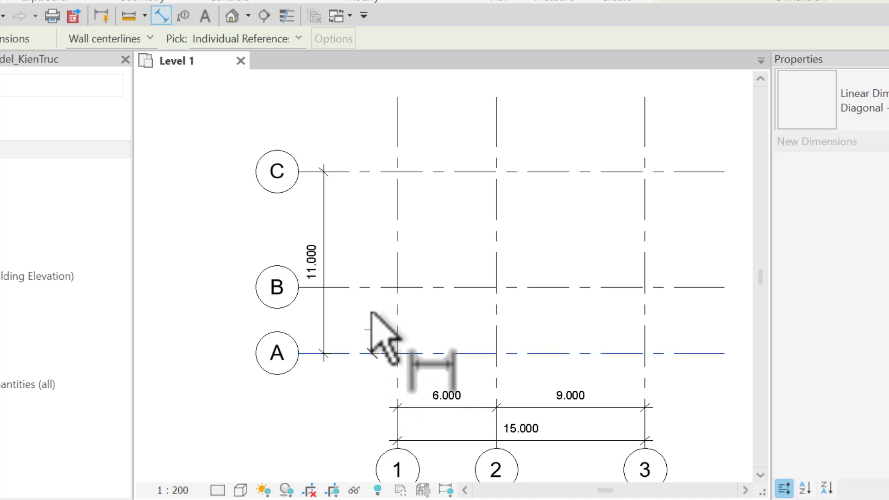
click(371, 287)
click(371, 174)
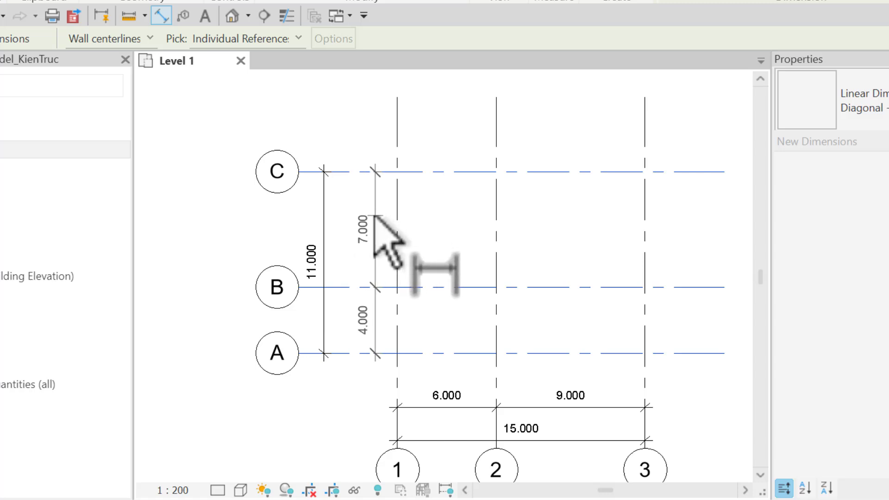
click(355, 210)
scroll(406, 229, down, 2)
middle_drag(346, 234, 317, 257)
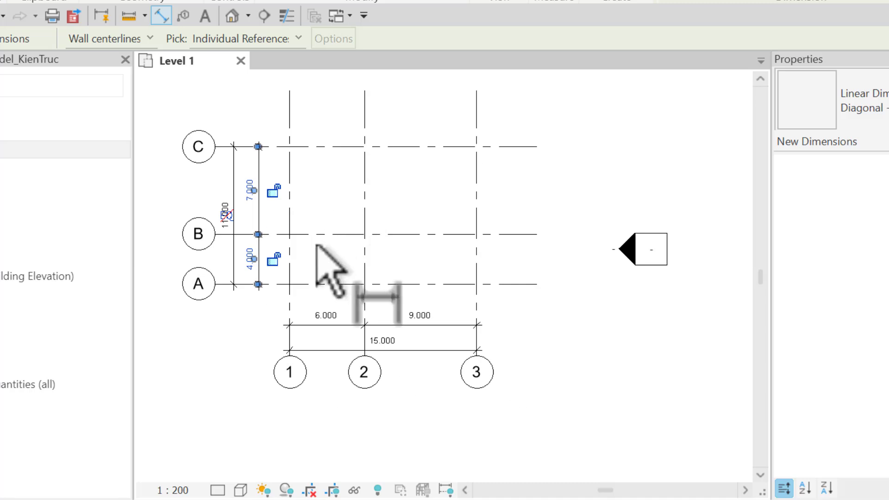
key(Escape)
key(Escape)
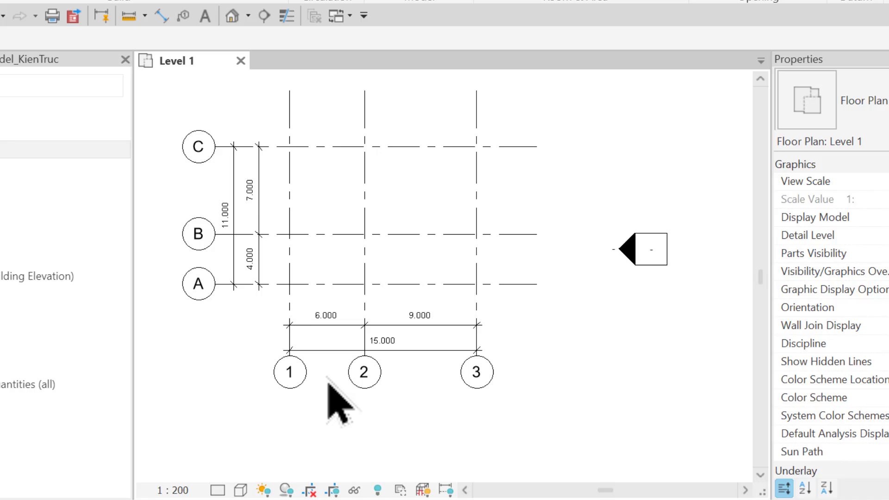
- Pull the top ends of grids 1–3 down so they stop closer to grid C
middle_drag(587, 337, 605, 347)
click(494, 199)
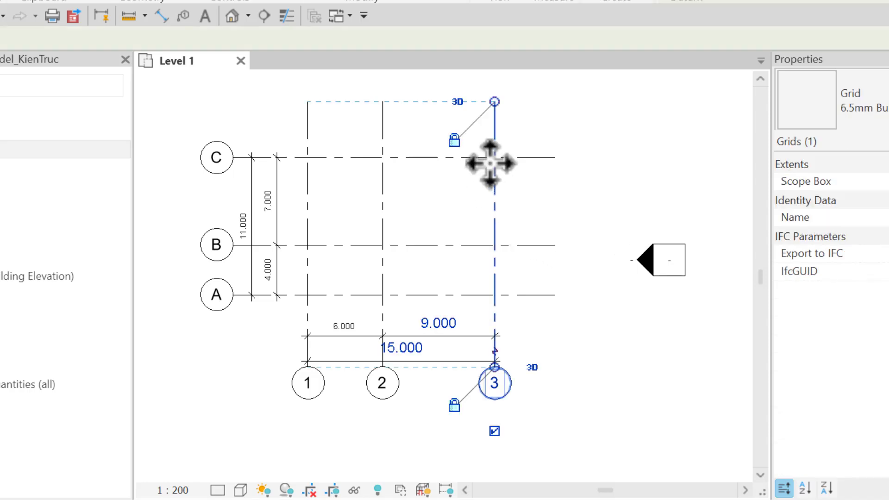
drag(495, 102, 494, 126)
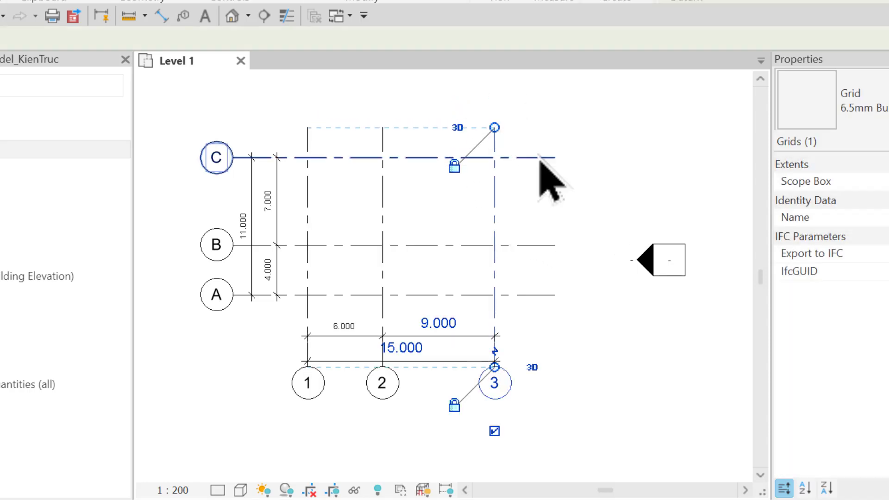
click(551, 157)
click(607, 229)
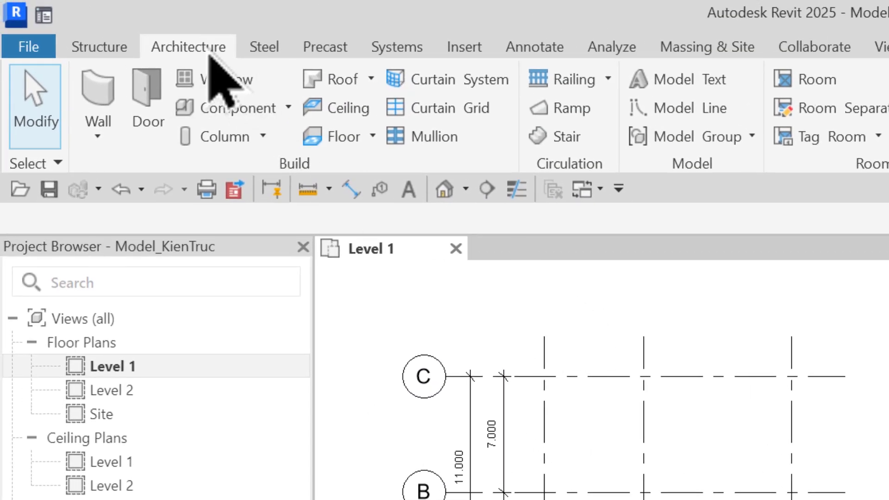
- Start the Wall: Architectural tool from the Wall drop-down
click(103, 144)
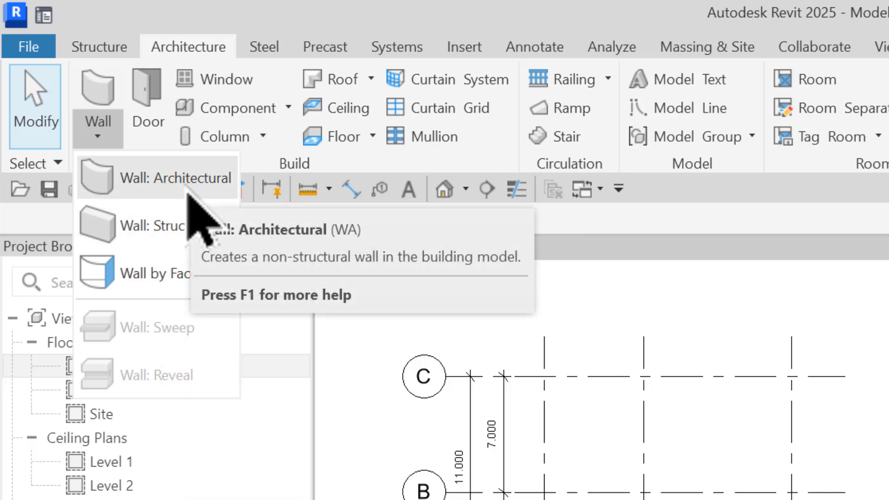
click(187, 194)
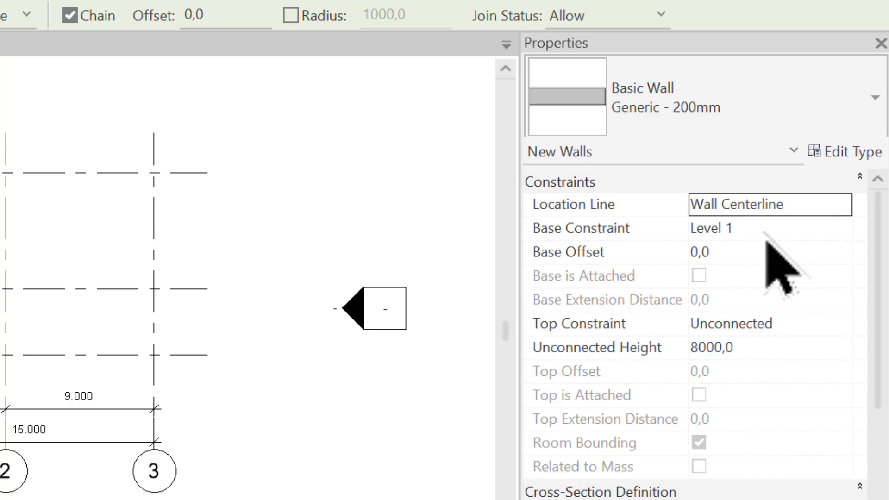
- Set new walls' Top Constraint to Up to level: Level 2, Location Line Wall Centerline
click(816, 326)
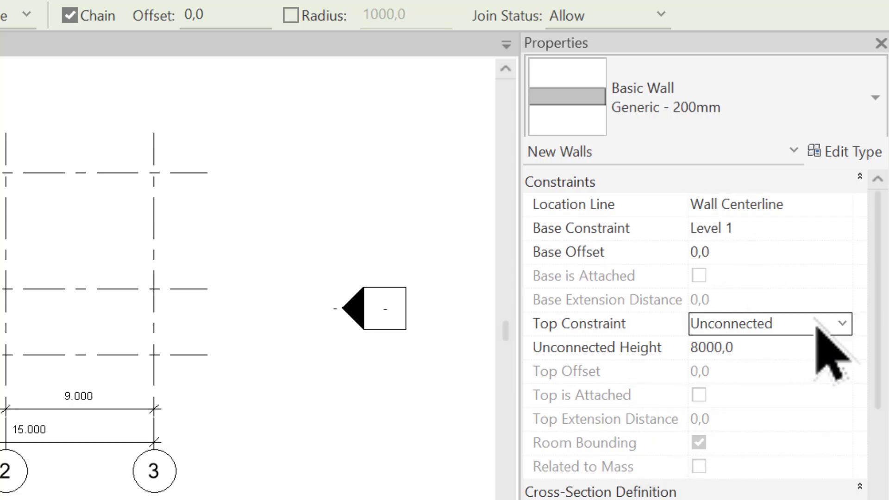
click(841, 323)
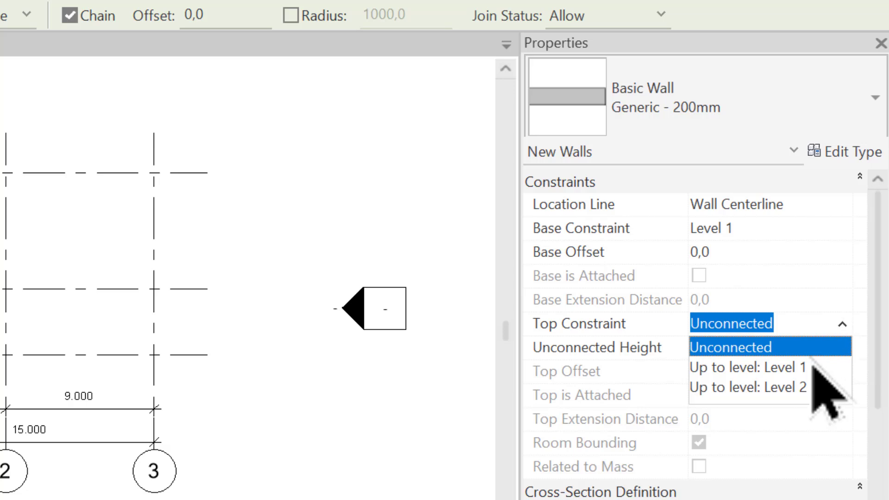
click(789, 391)
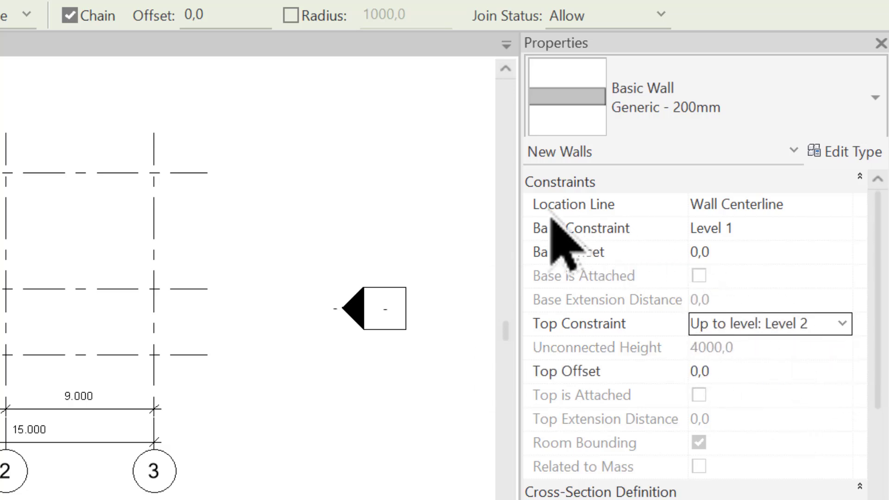
click(798, 204)
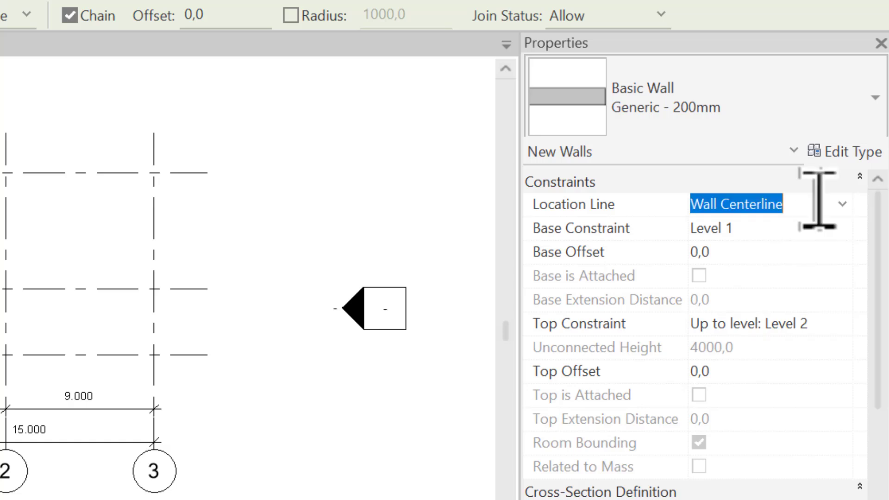
click(850, 200)
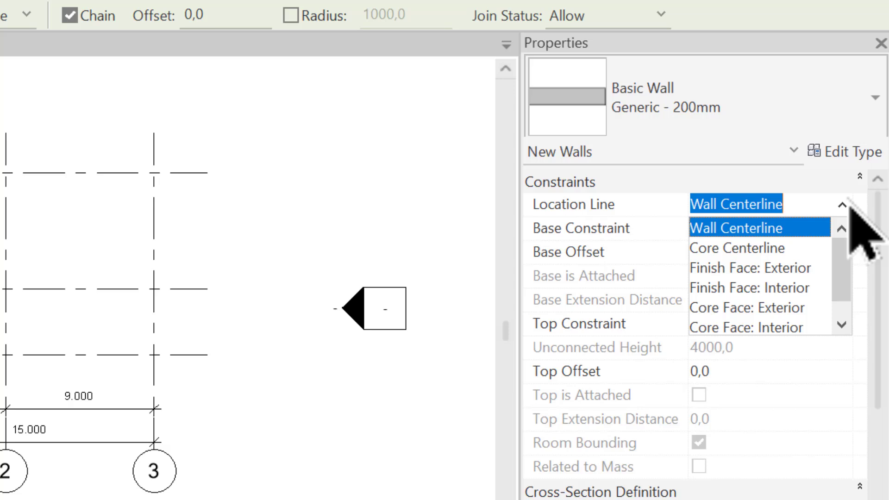
click(754, 228)
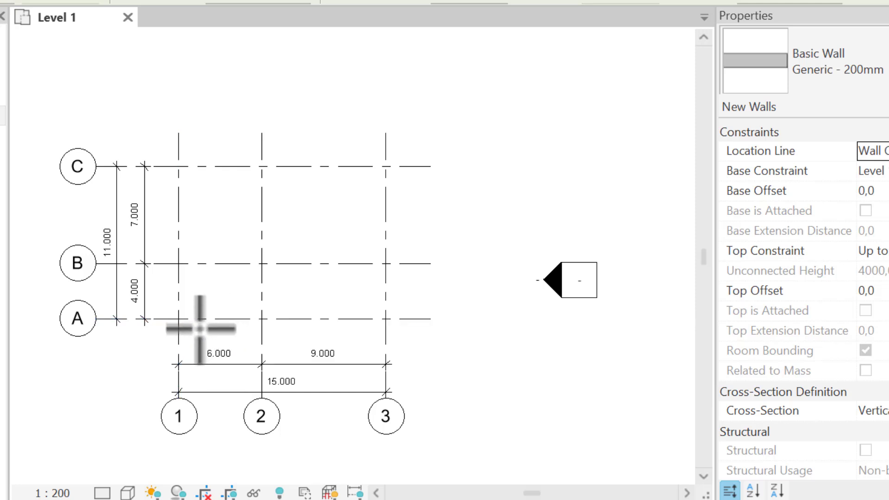
- Draw the wall loop A/1, C/1, C/3, B/3, B/2, A/2, back to A/1
click(179, 319)
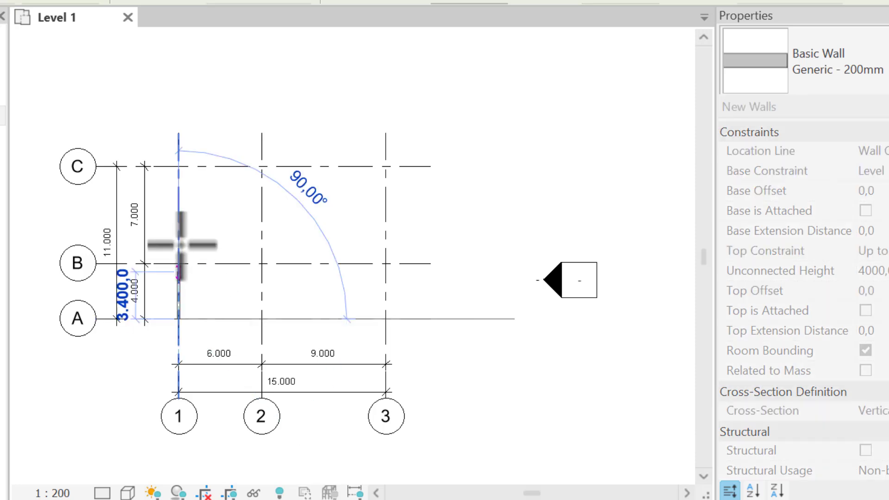
click(178, 166)
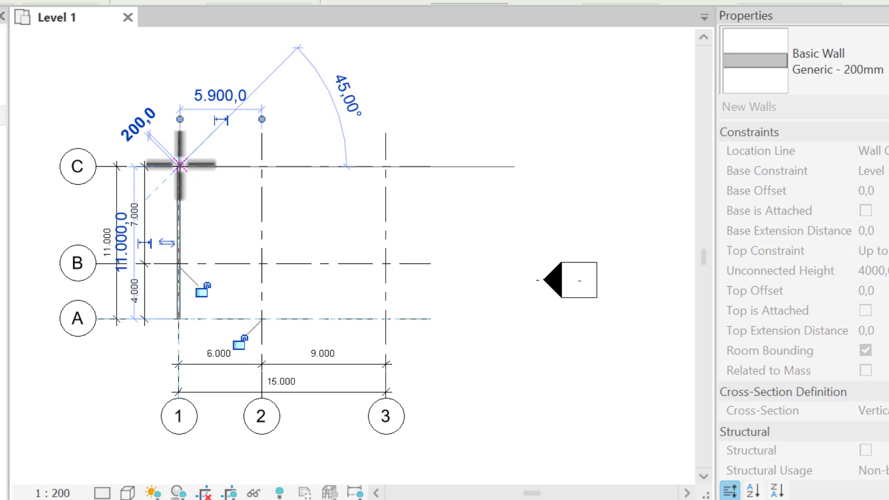
click(385, 166)
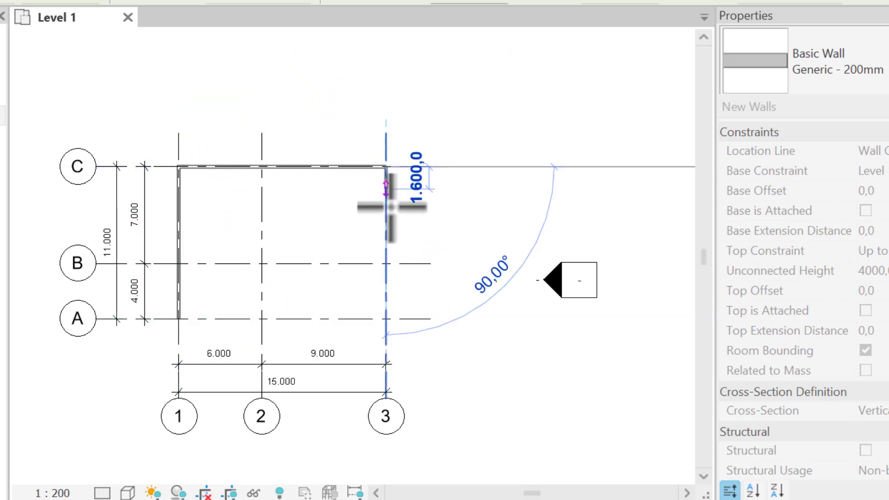
click(385, 263)
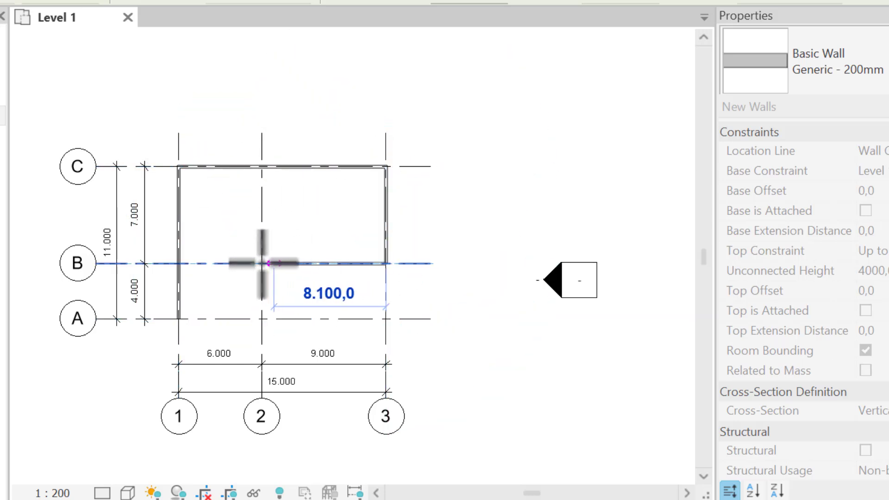
click(261, 264)
click(262, 319)
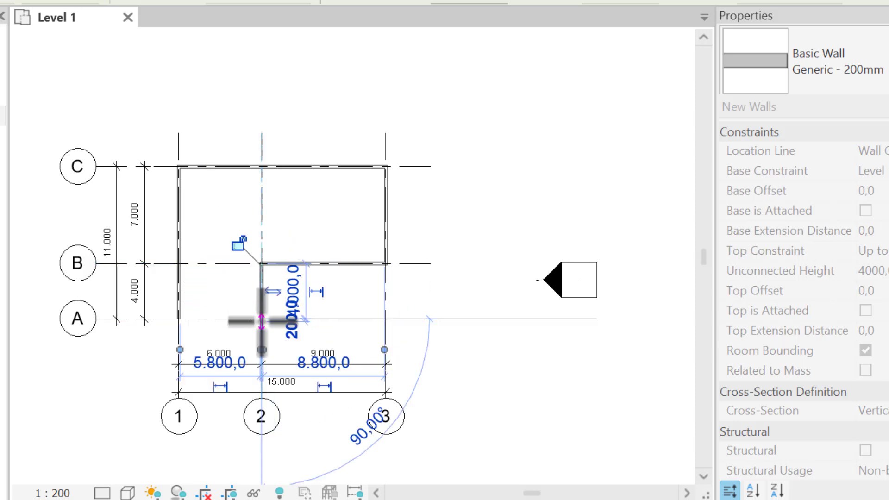
click(179, 318)
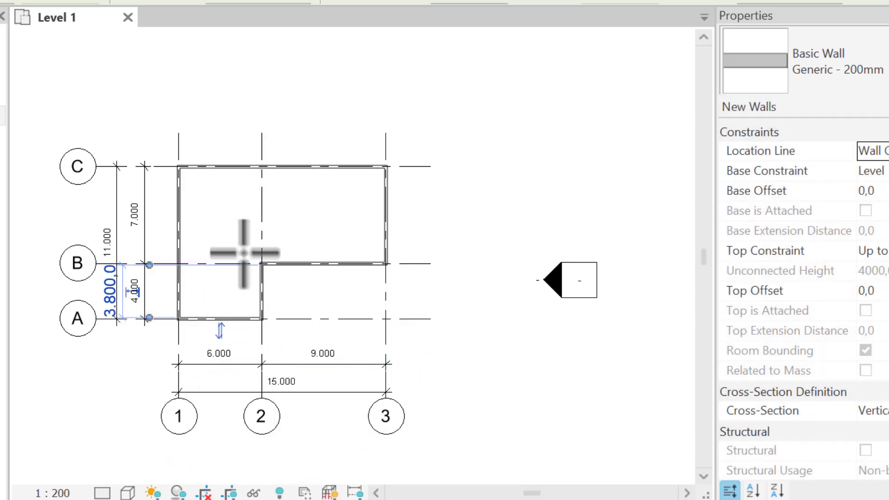
key(Escape)
key(Escape)
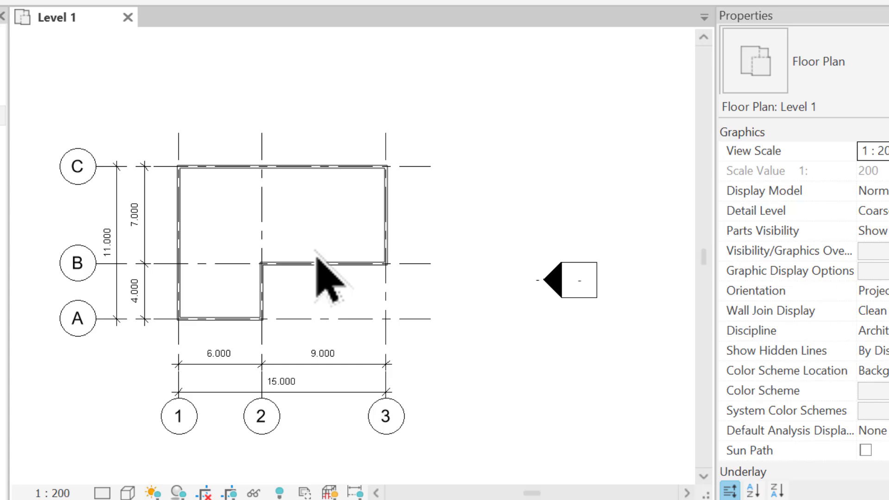
- Flip the orientation of the top exterior wall on grid C
click(301, 172)
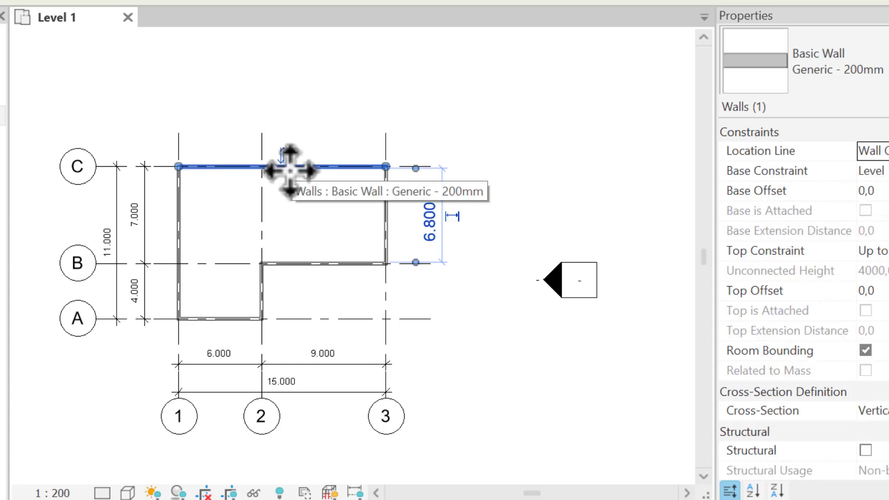
scroll(290, 171, up, 1)
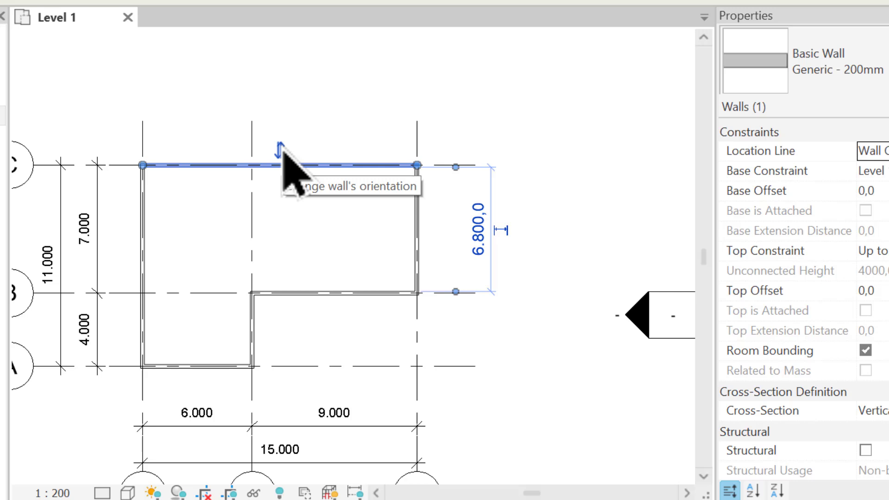
middle_drag(283, 150, 318, 132)
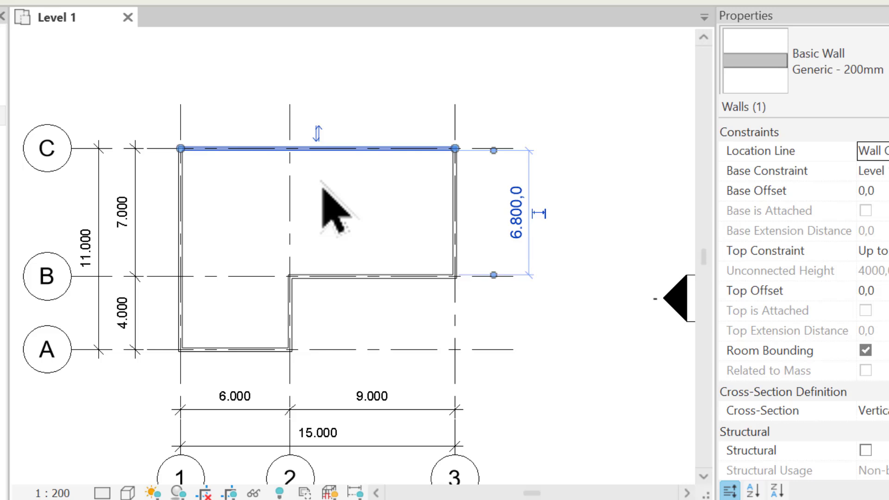
click(319, 135)
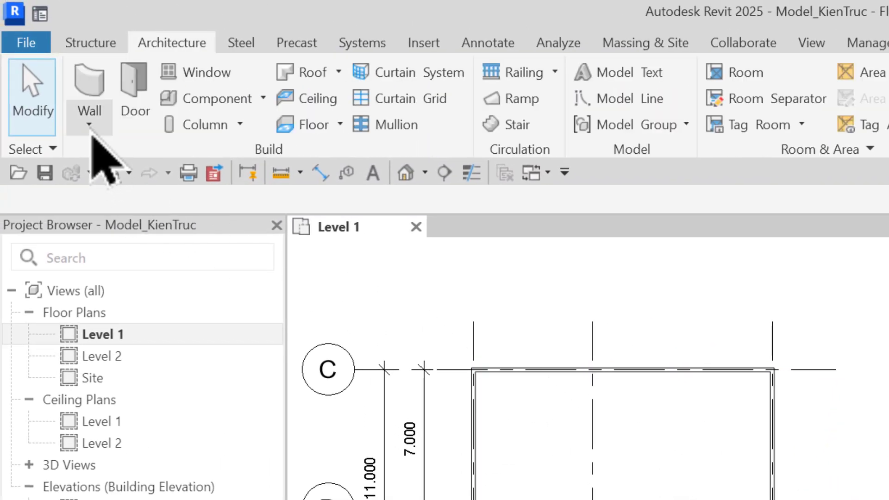
- Start a new architectural wall using the Interior - Blockwork 100 type
click(90, 125)
click(123, 179)
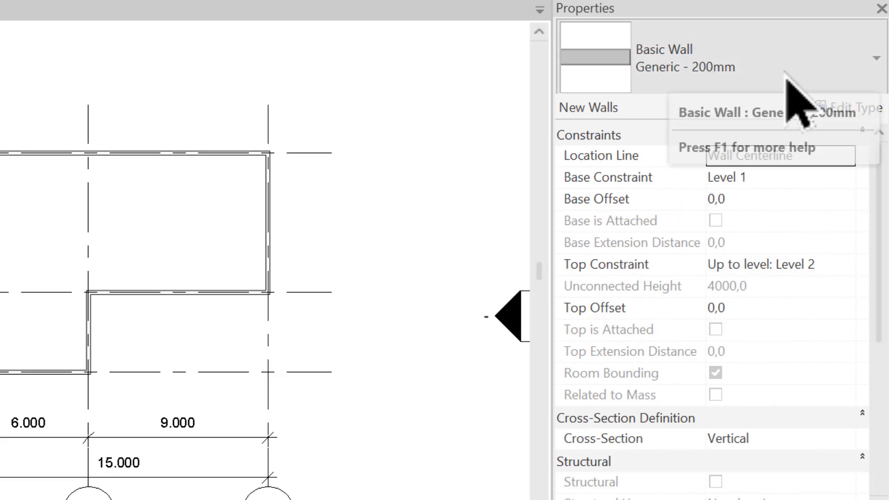
click(787, 76)
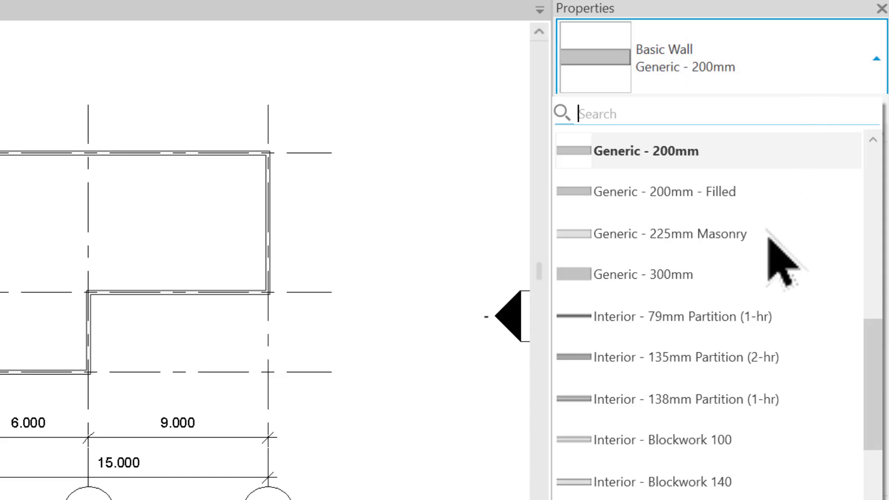
scroll(769, 296, down, 1)
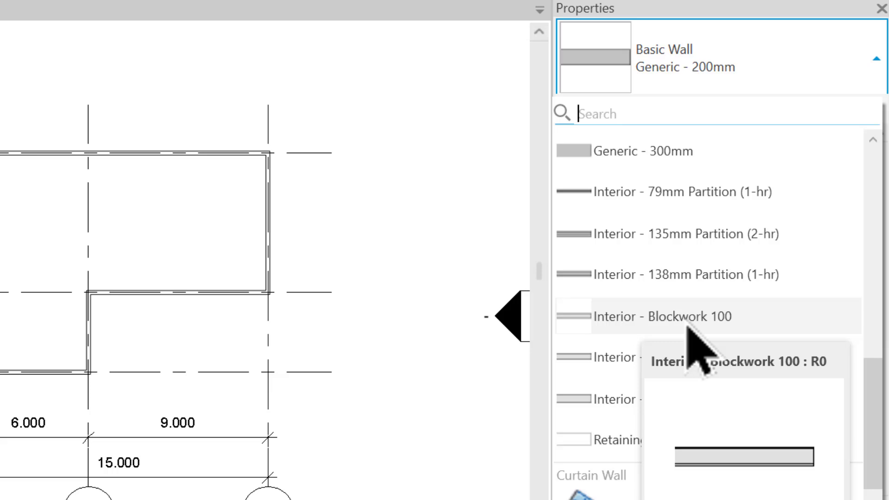
click(686, 325)
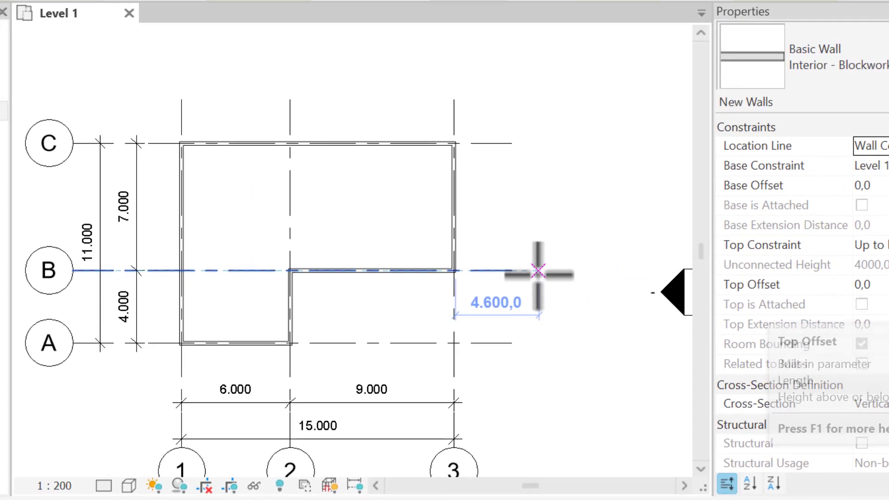
- Draw a blockwork partition from the right wall's midpoint, 3900 left, then up to the top wall
middle_drag(538, 271, 558, 255)
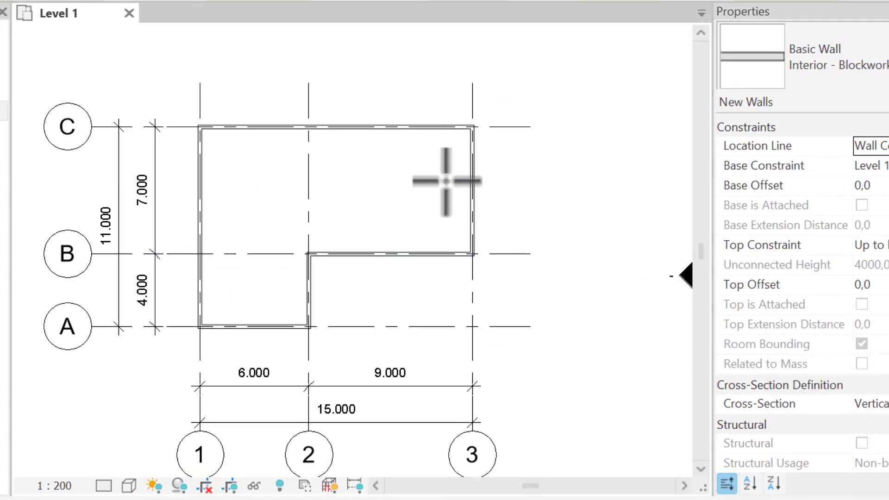
scroll(482, 250, up, 2)
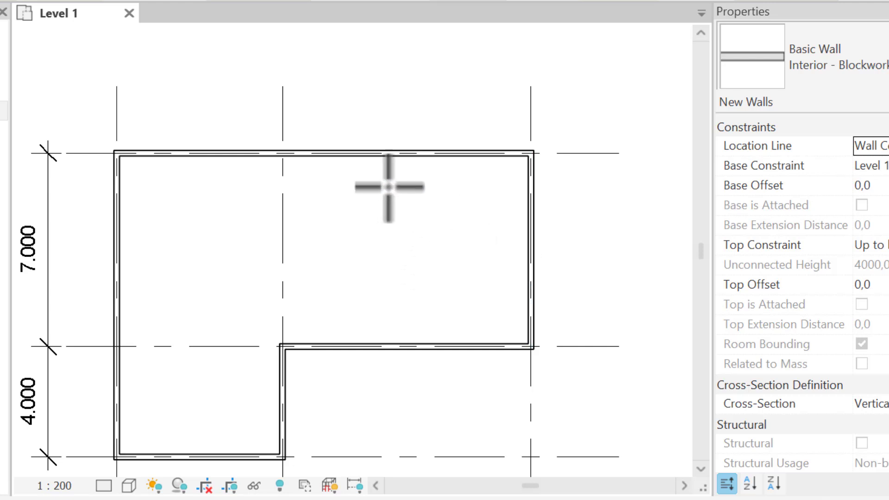
click(530, 250)
click(423, 249)
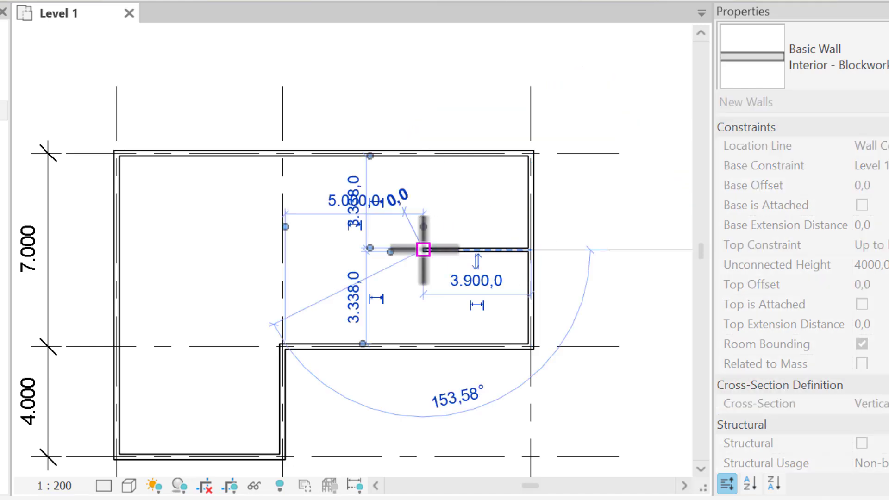
click(422, 152)
key(Escape)
key(Escape)
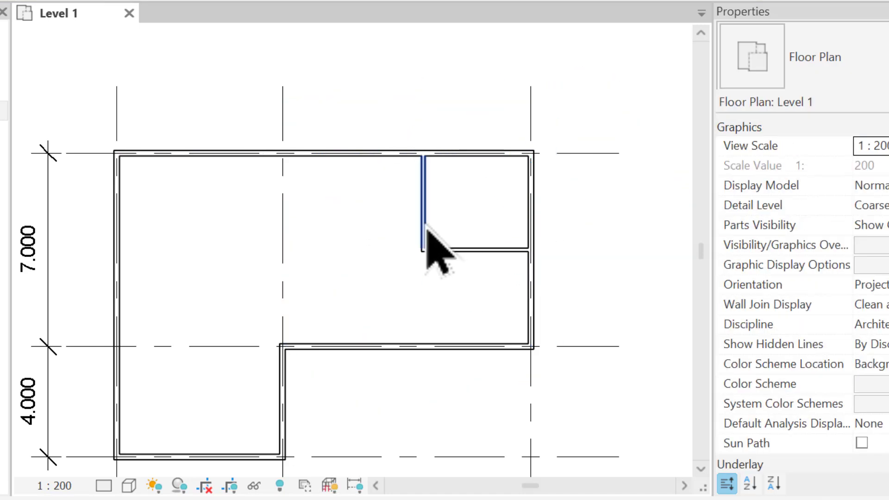
click(422, 233)
scroll(433, 203, up, 2)
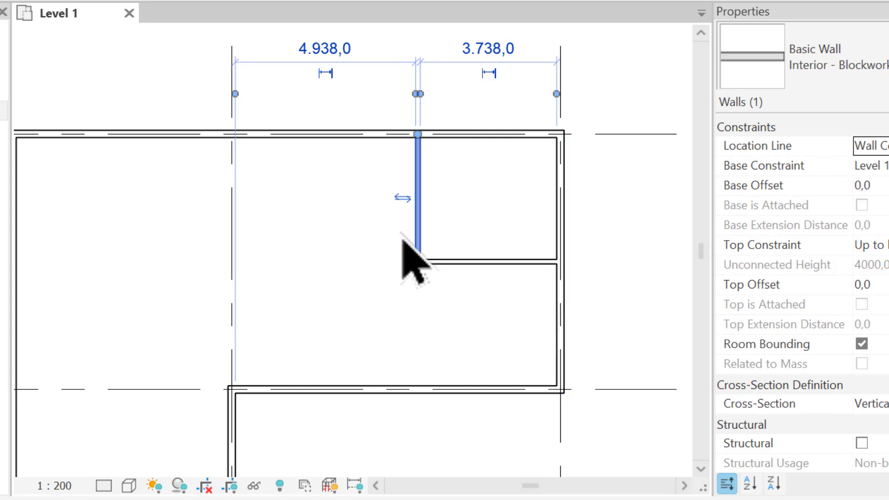
click(343, 278)
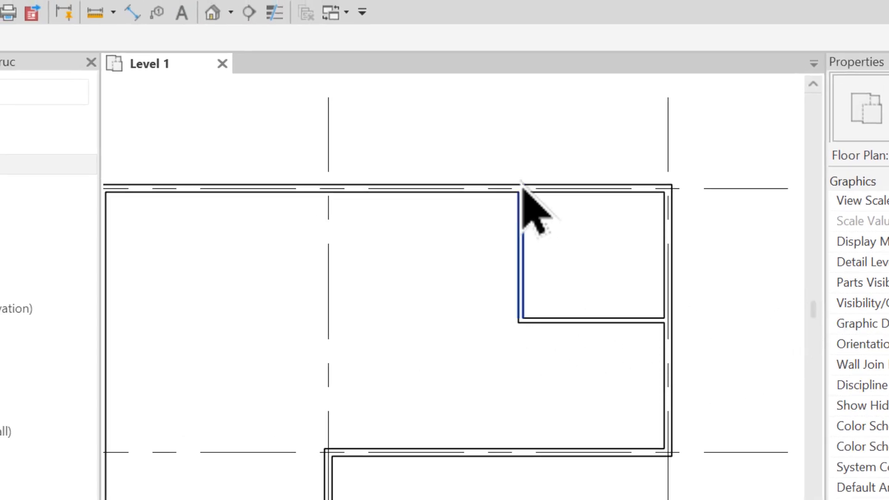
- Add a 3.500 aligned dimension from the top wall to the horizontal interior wall
click(131, 14)
click(468, 195)
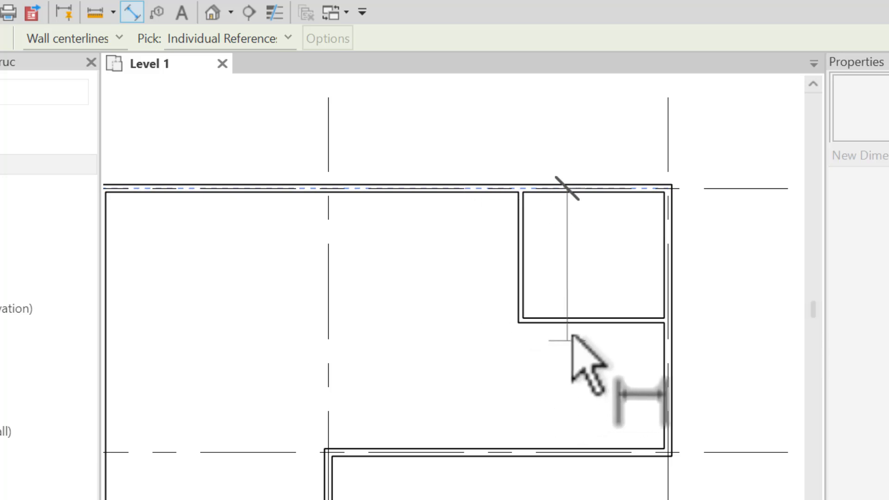
click(573, 322)
click(456, 296)
- Add a 3.900 aligned dimension from the interior vertical wall to the right wall
click(521, 296)
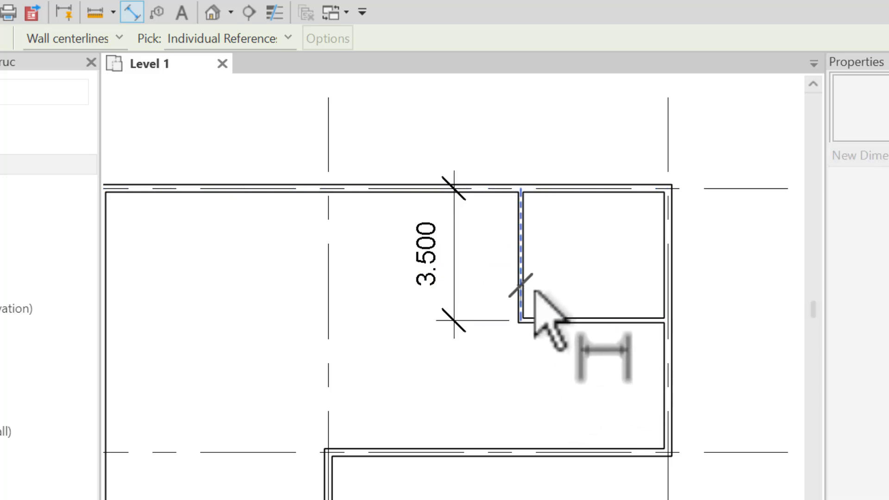
click(666, 306)
click(626, 387)
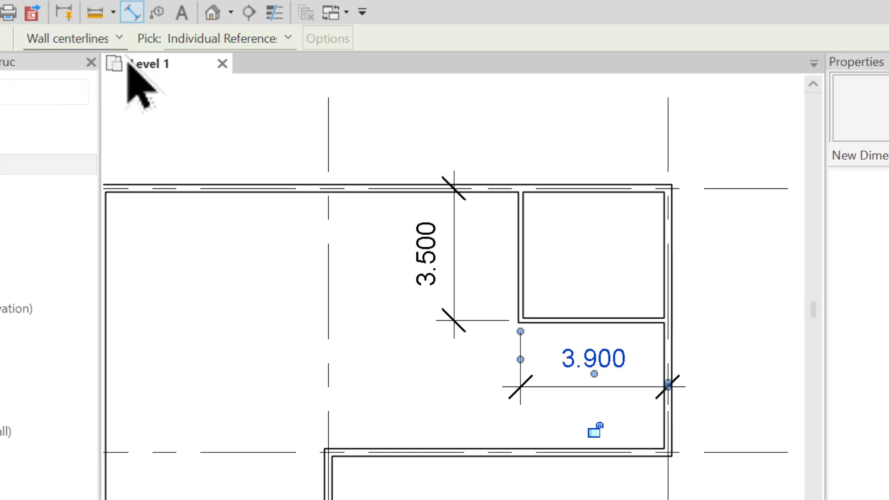
click(118, 38)
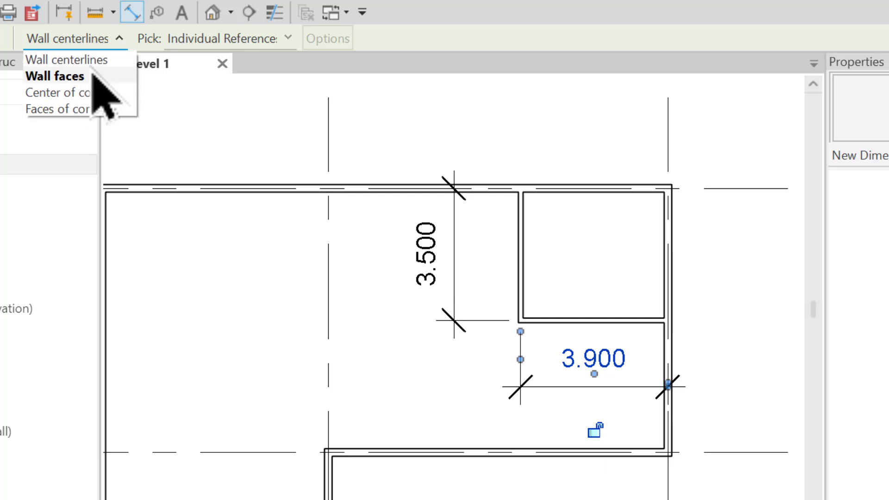
click(42, 60)
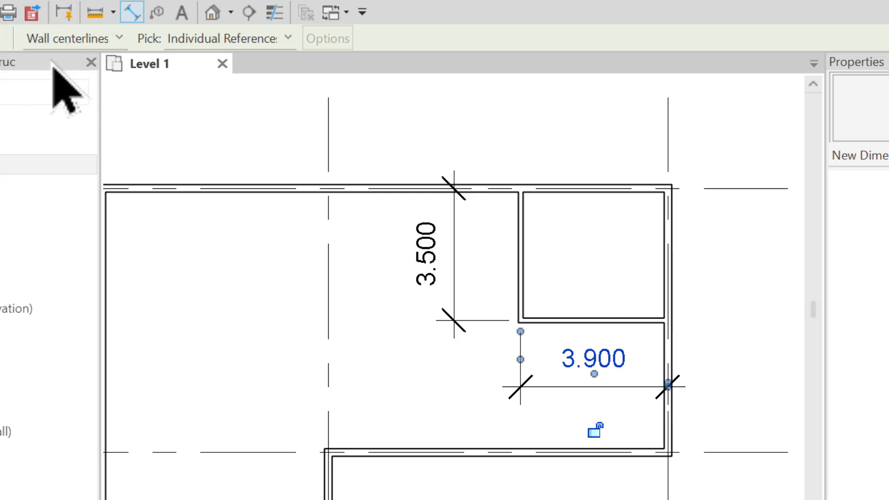
key(Escape)
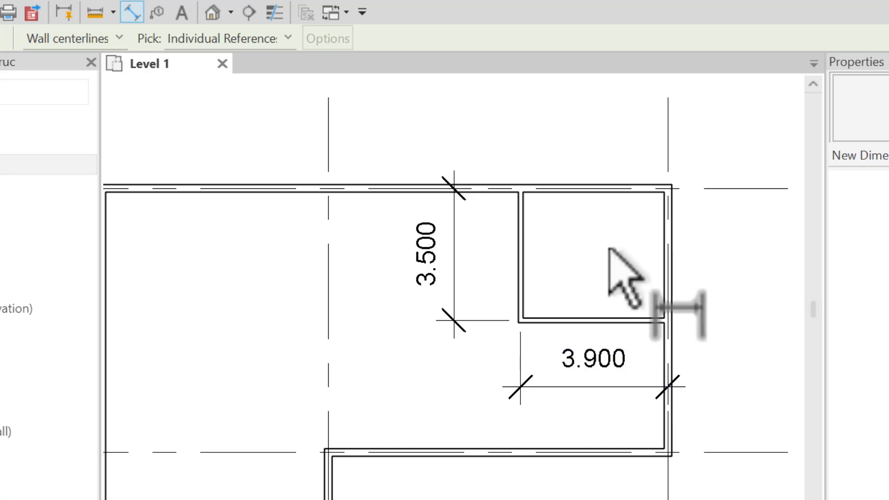
key(Escape)
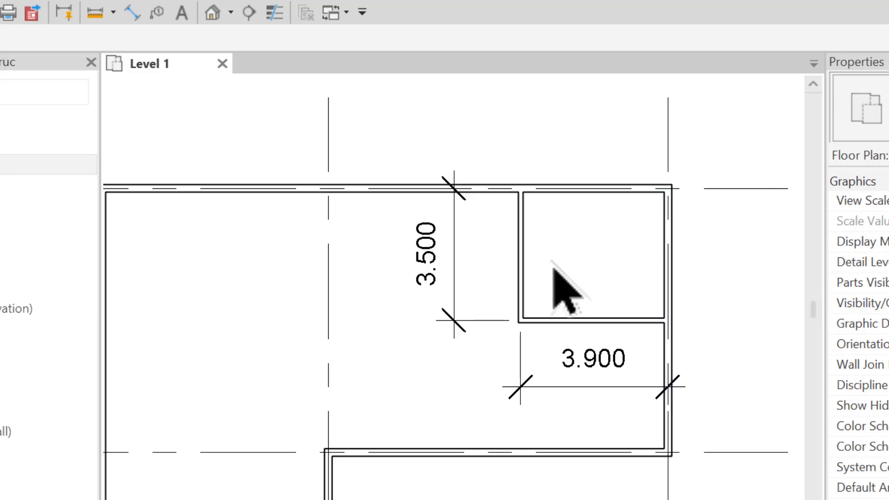
- Change the room's 3.900 width to 2600, moving the interior vertical wall
click(526, 267)
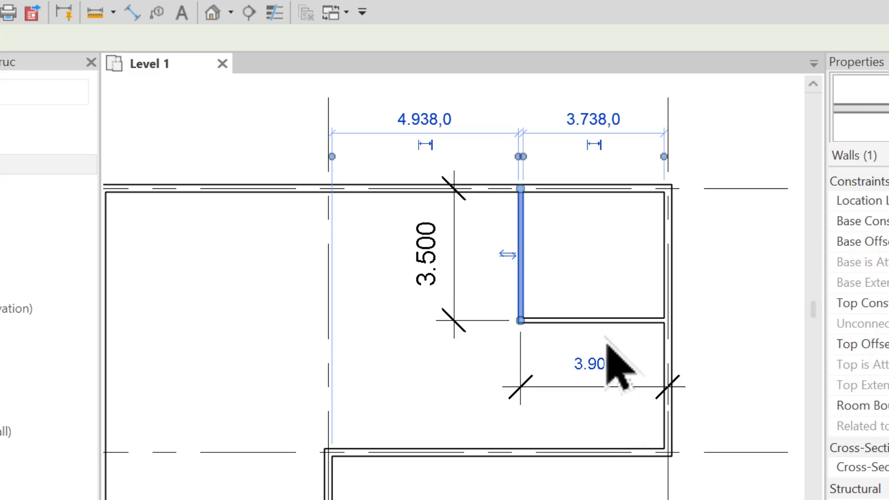
click(602, 365)
text(2600)
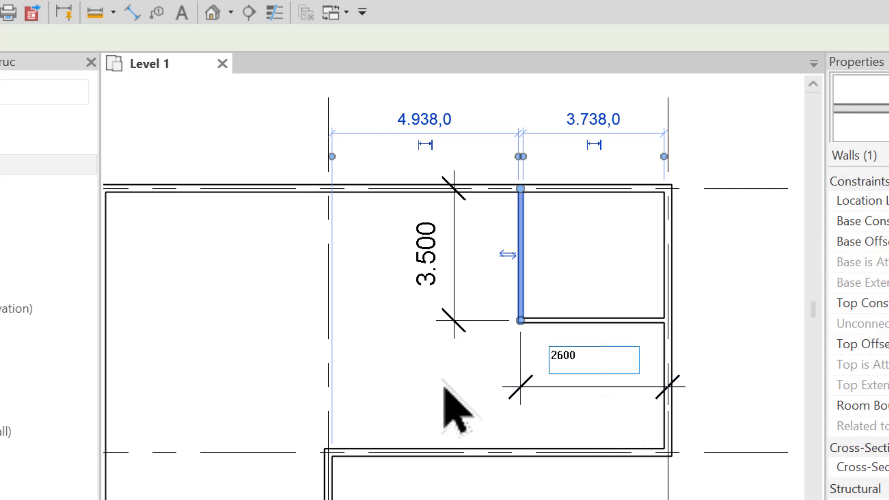
key(Return)
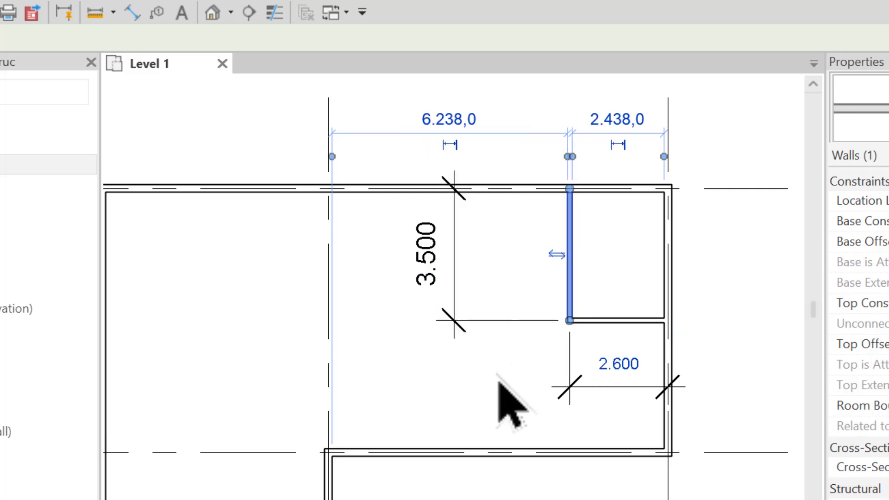
- Reselect the interior wall and confirm the room width reads 2600
click(451, 389)
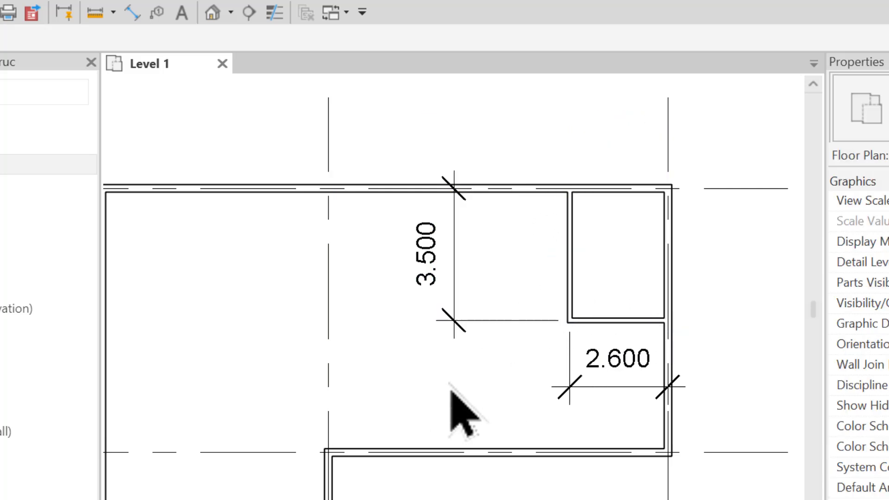
click(577, 272)
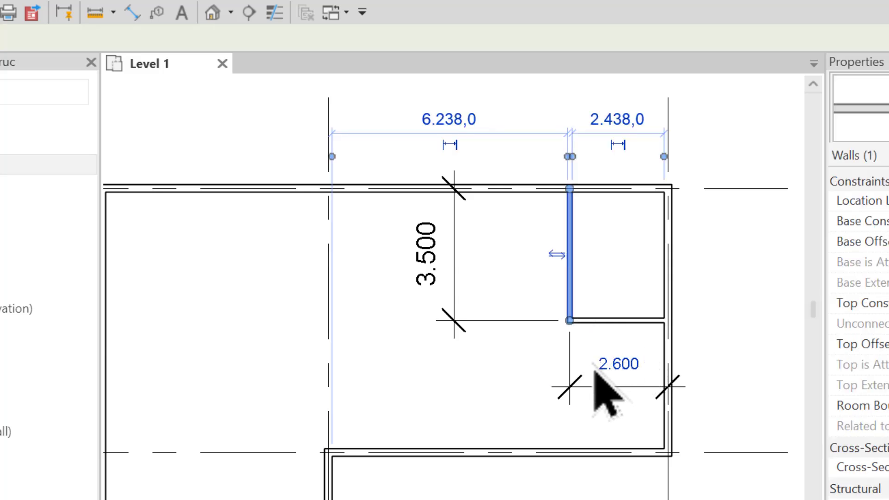
click(624, 364)
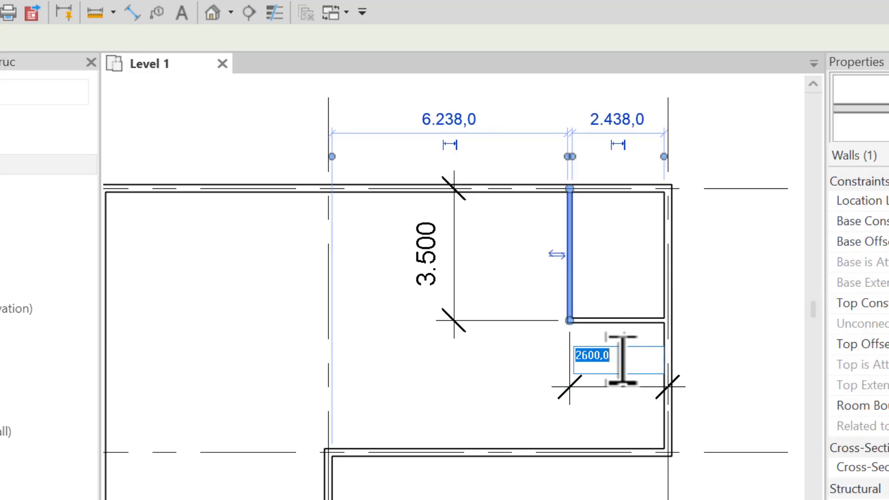
key(Return)
click(631, 446)
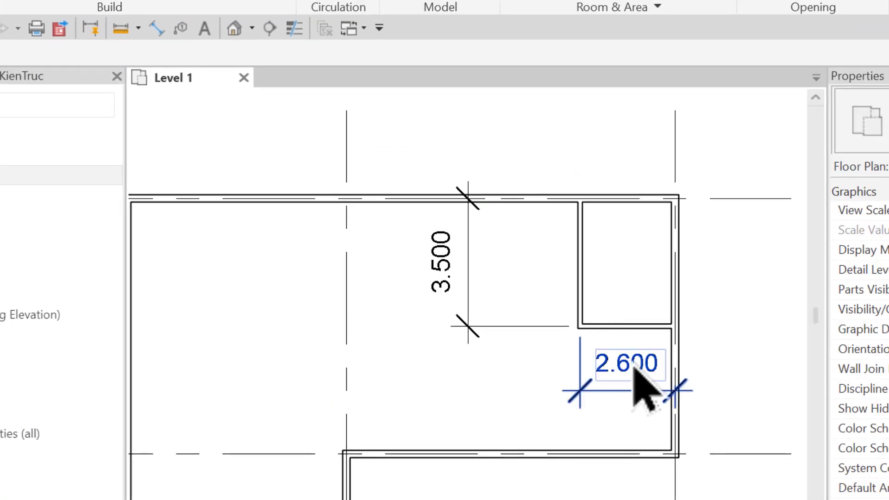
click(639, 380)
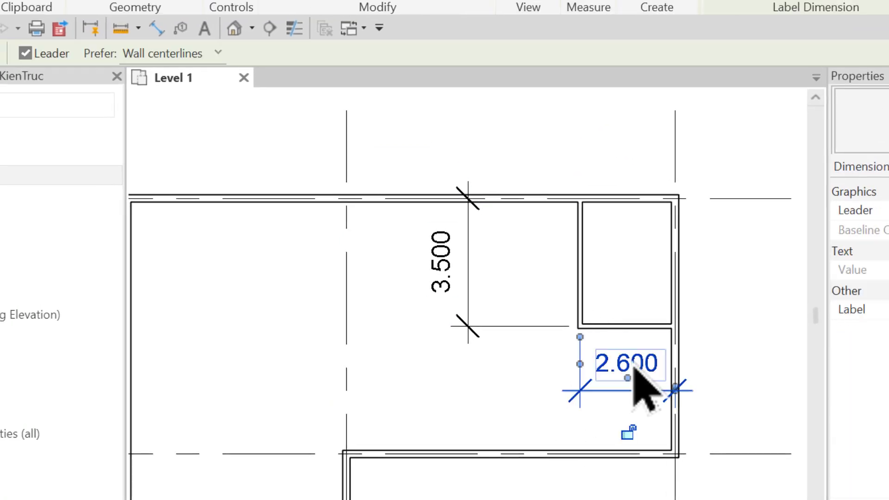
click(633, 364)
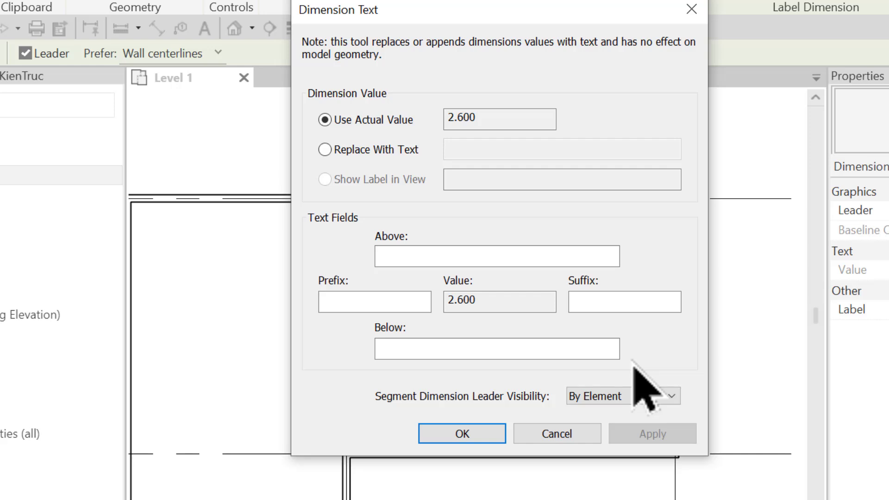
click(691, 9)
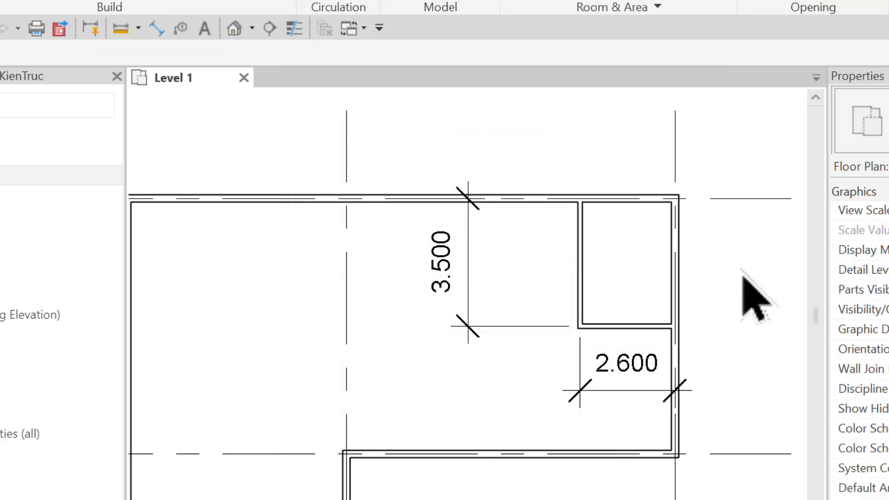
click(635, 328)
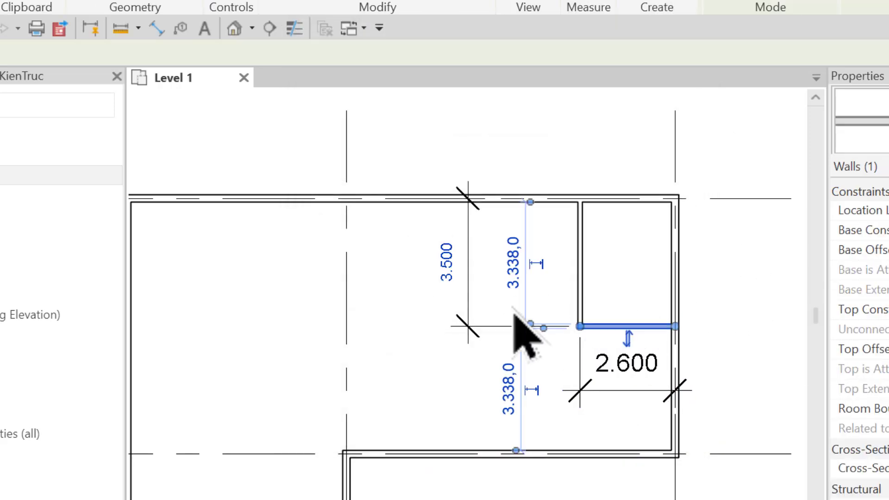
click(444, 261)
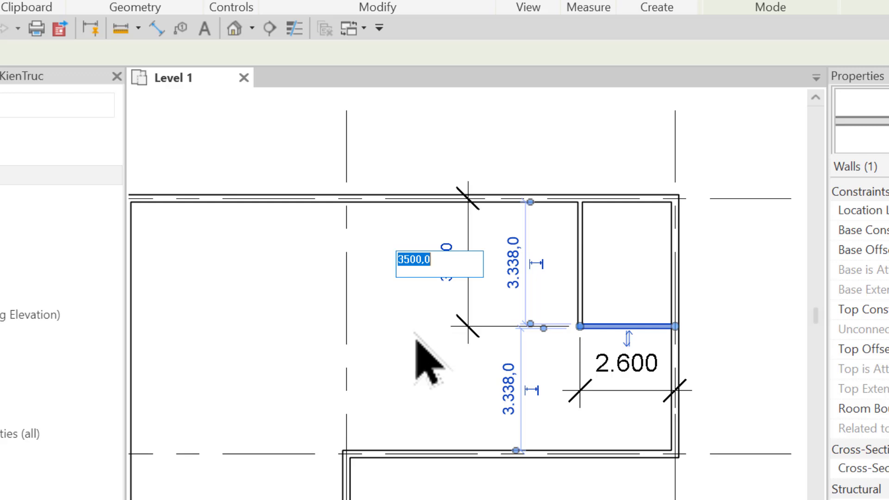
key(Return)
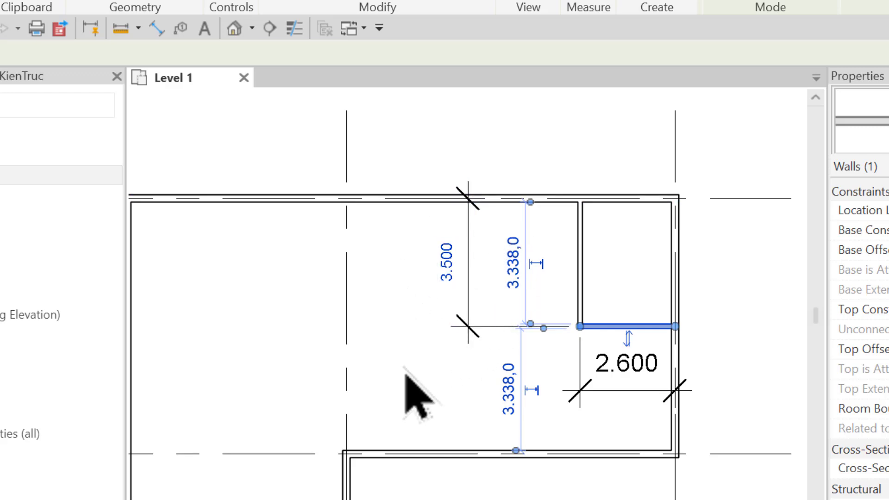
click(406, 378)
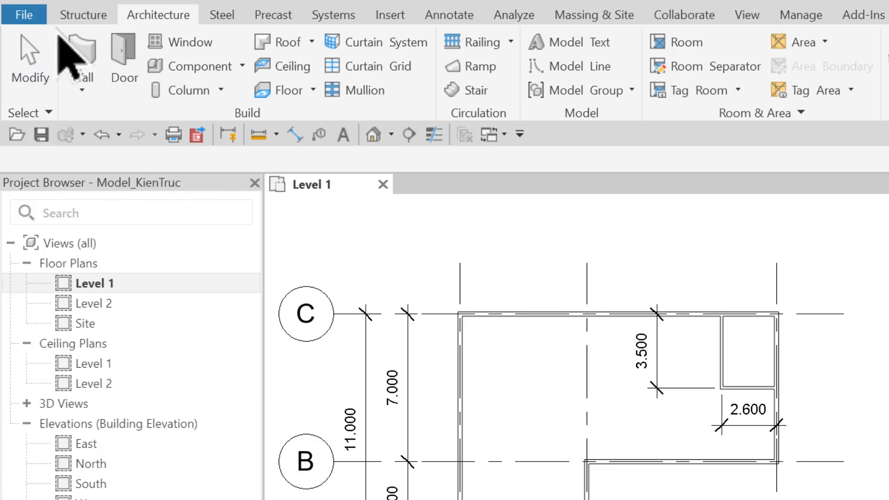
- Return to the Revit Home screen listing recent files
click(35, 19)
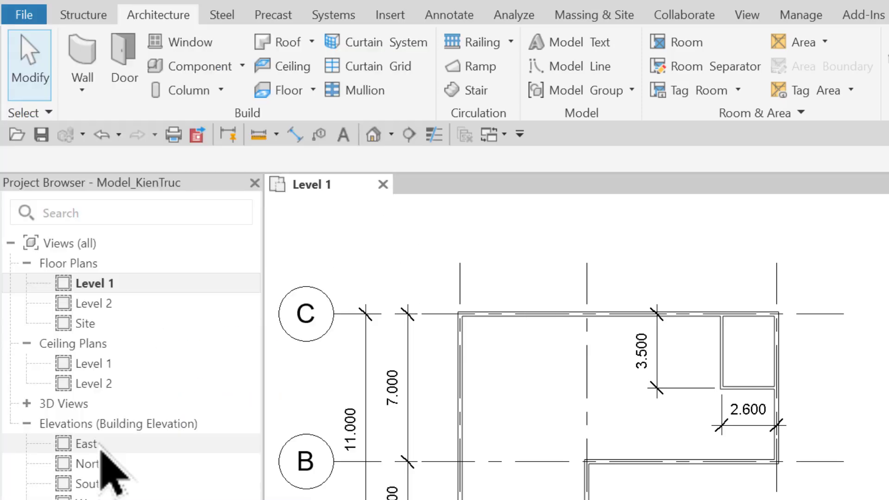